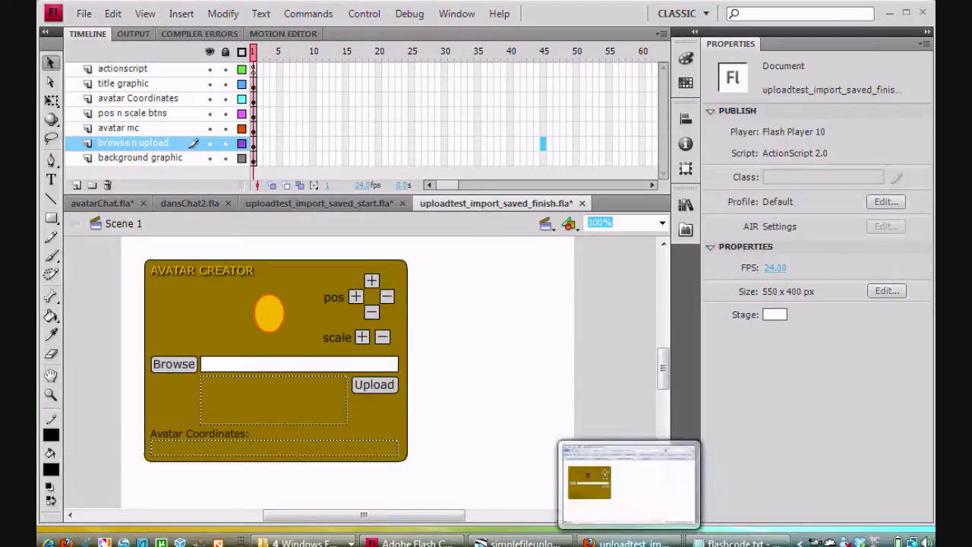
Bring the finished Avatar Creator uploader page in Firefox to the front
click(630, 542)
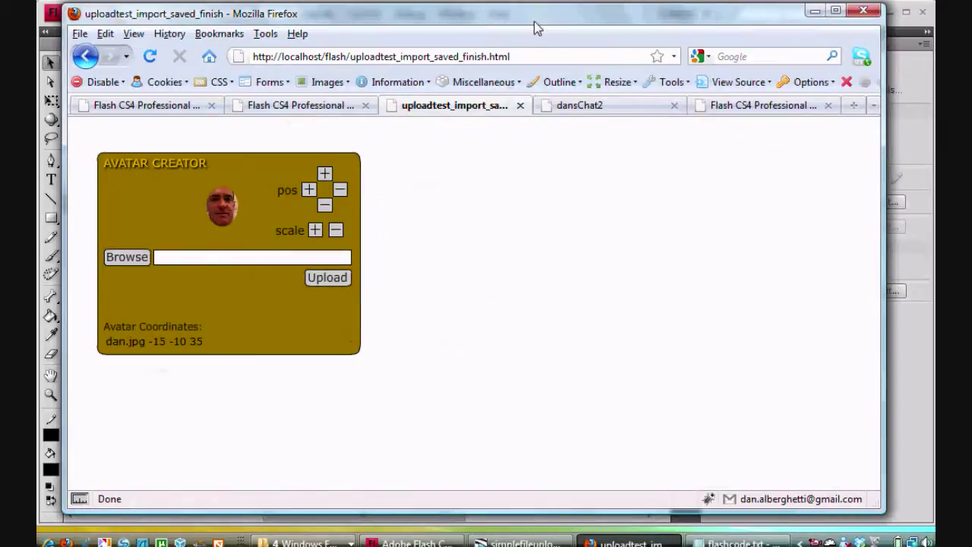
Reload the Avatar Creator page so the avatar area shows no picture
drag(542, 25, 508, 25)
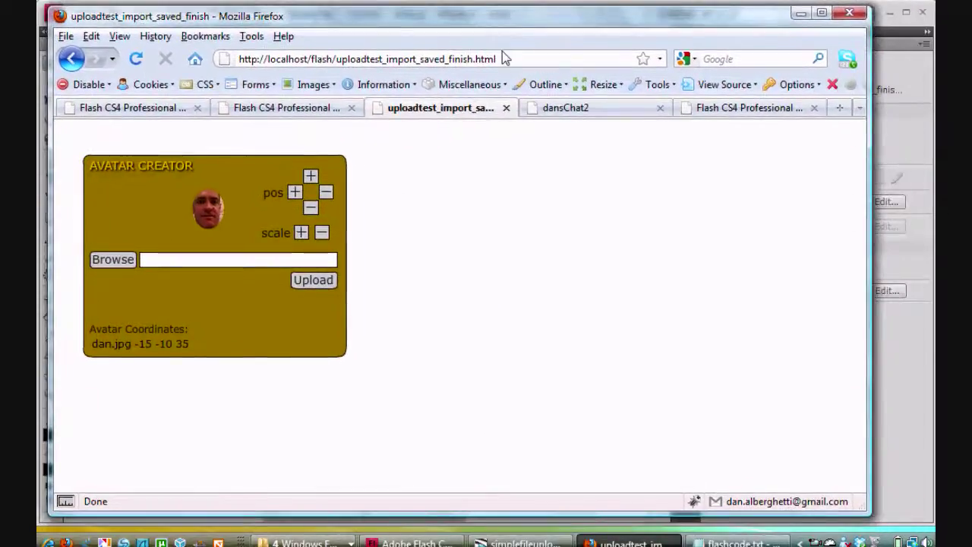
click(137, 62)
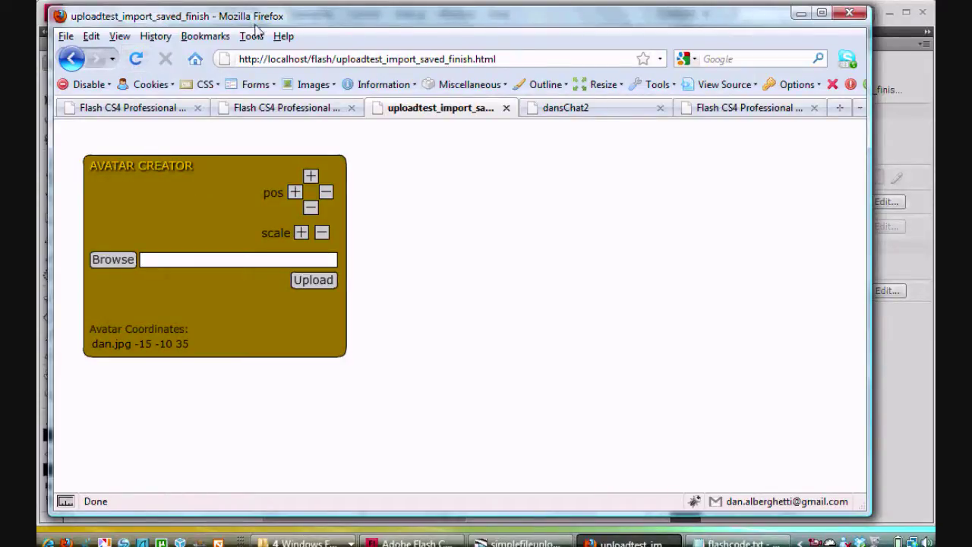
mouse_move(257, 17)
mouse_down()
mouse_move(260, 35)
mouse_move(259, 23)
mouse_up()
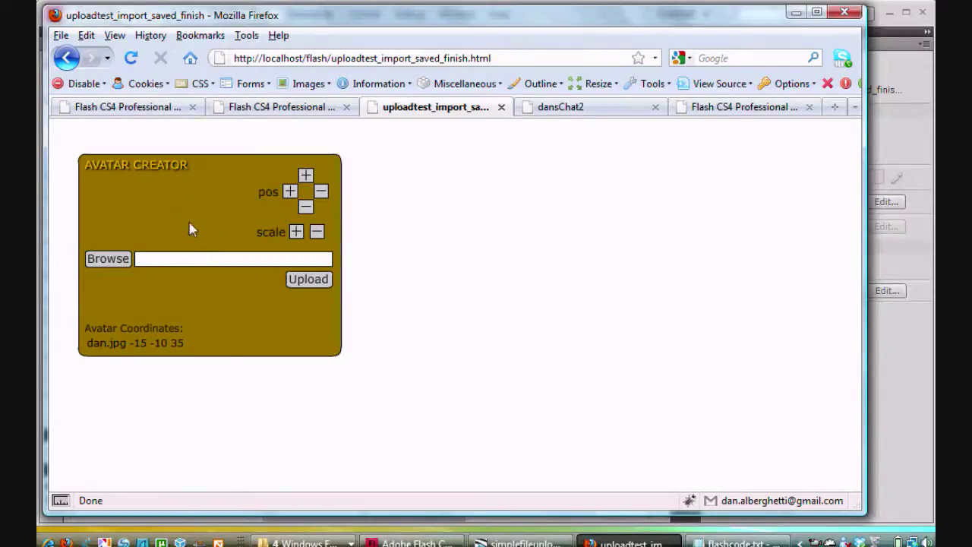
Browse for 094955.jpg and upload it as the avatar image
click(113, 259)
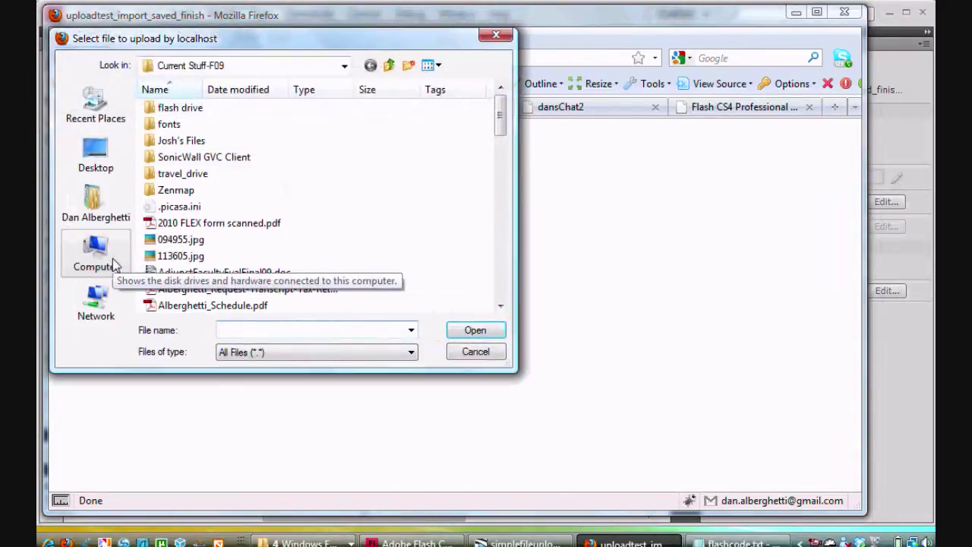
click(175, 241)
double_click(177, 241)
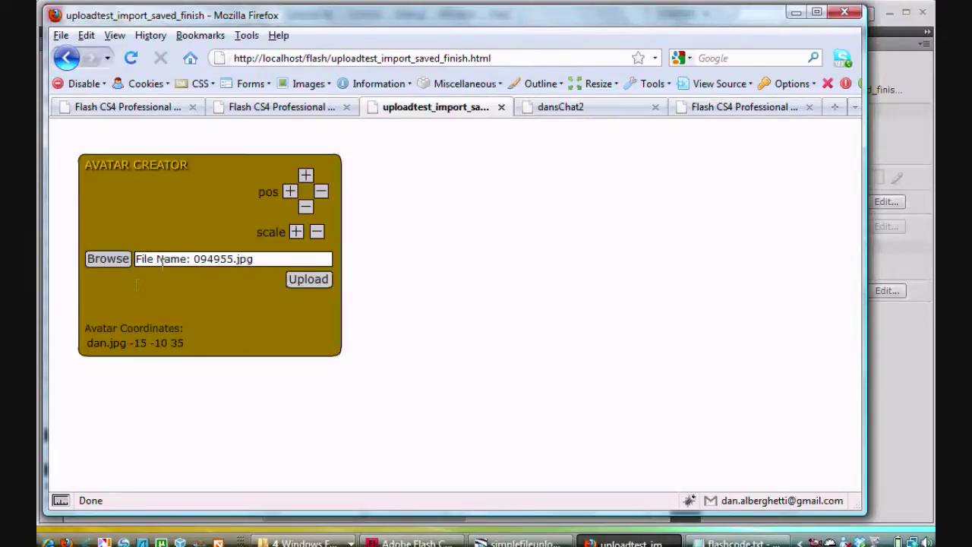
click(306, 283)
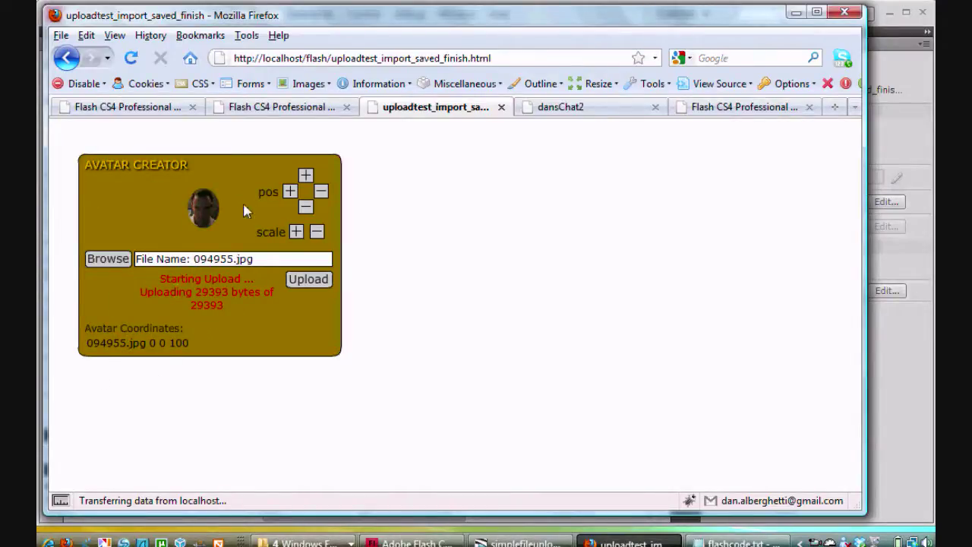
Reload to show the saved 094955.jpg avatar, then open WampServer's www directory
click(131, 59)
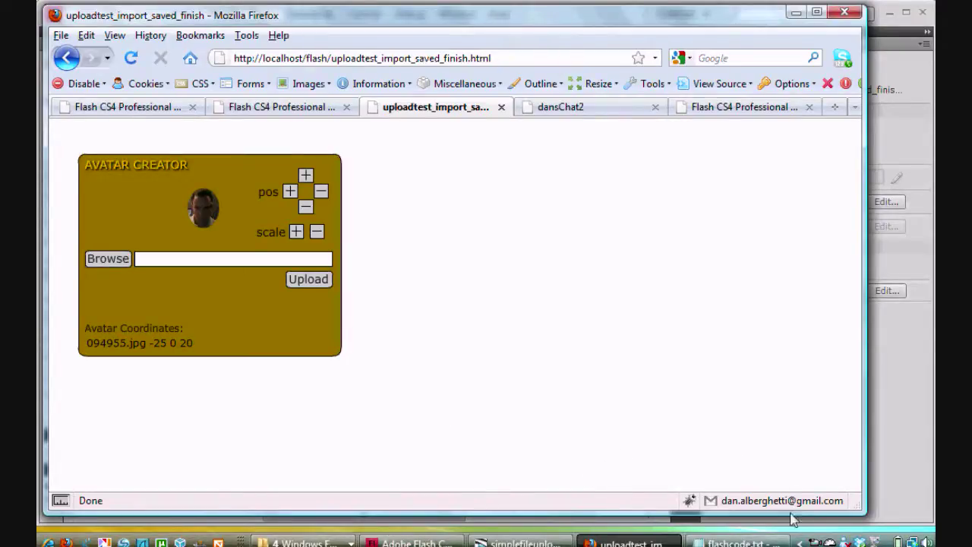
click(831, 544)
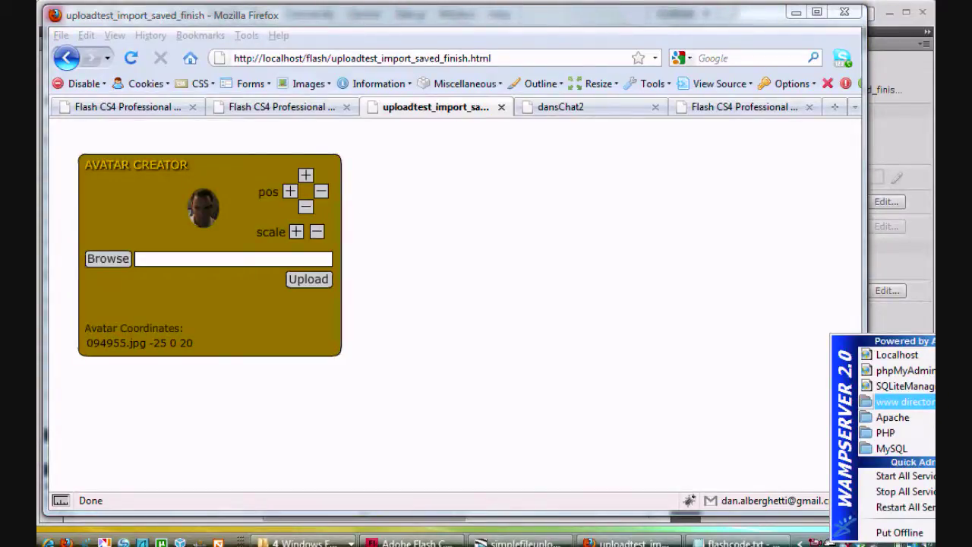
click(897, 402)
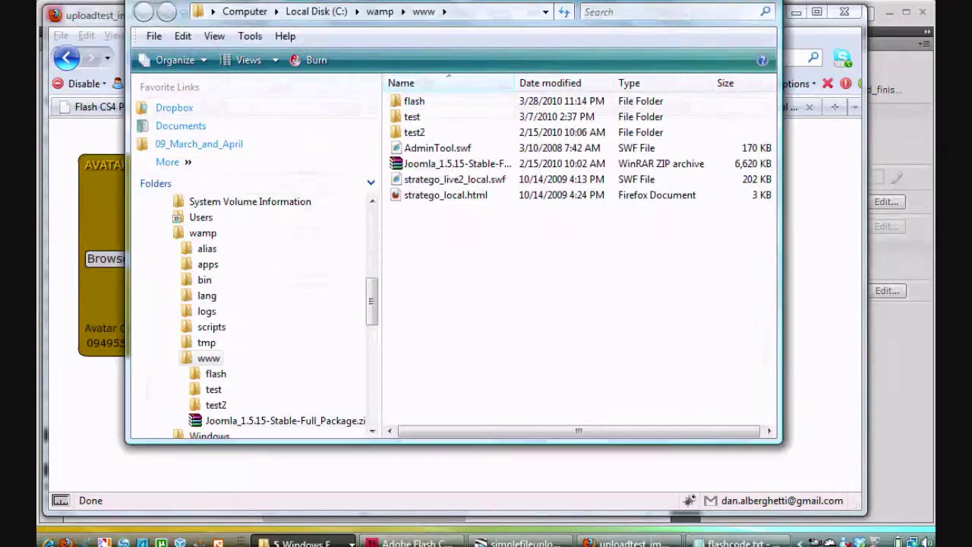
Open the C:\wamp\www\flash folder in Windows Explorer
drag(574, 1, 544, 28)
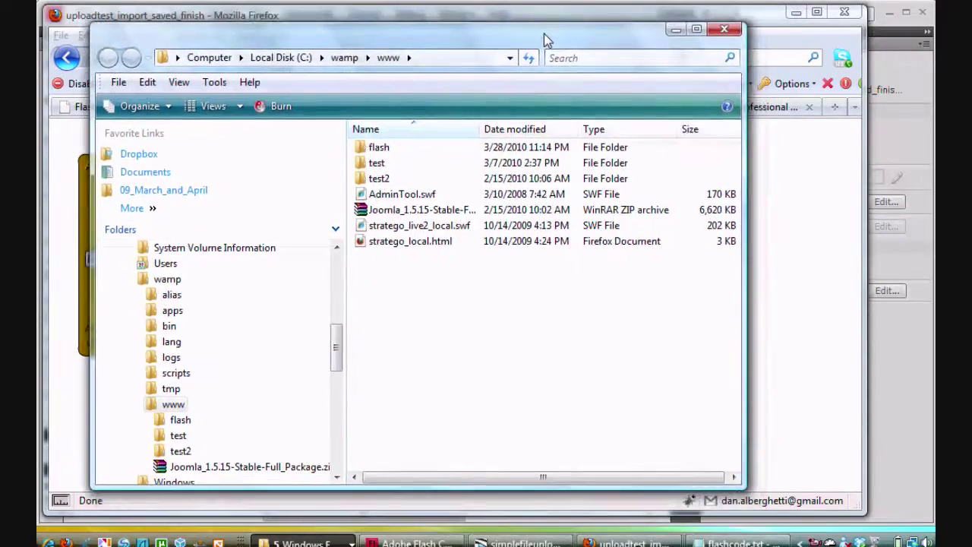
double_click(362, 153)
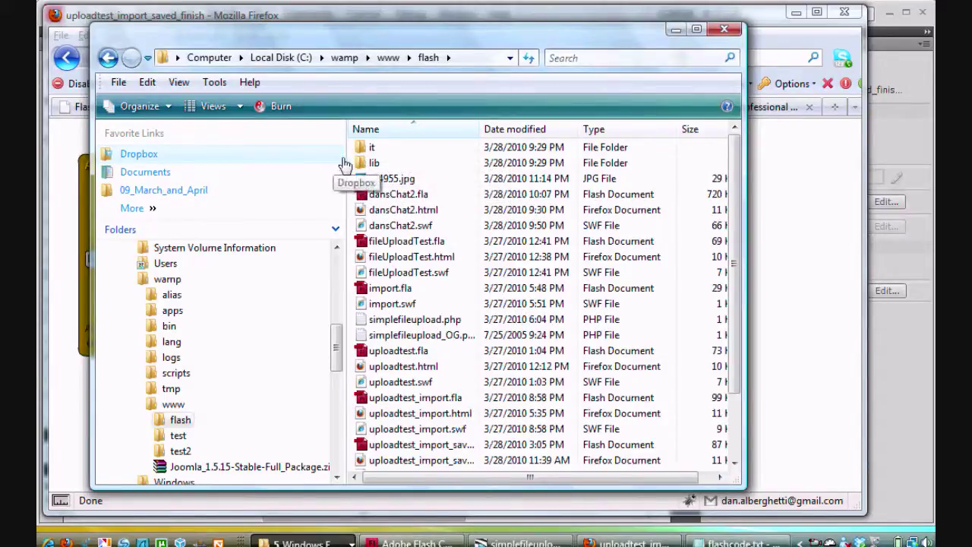
drag(345, 157, 295, 156)
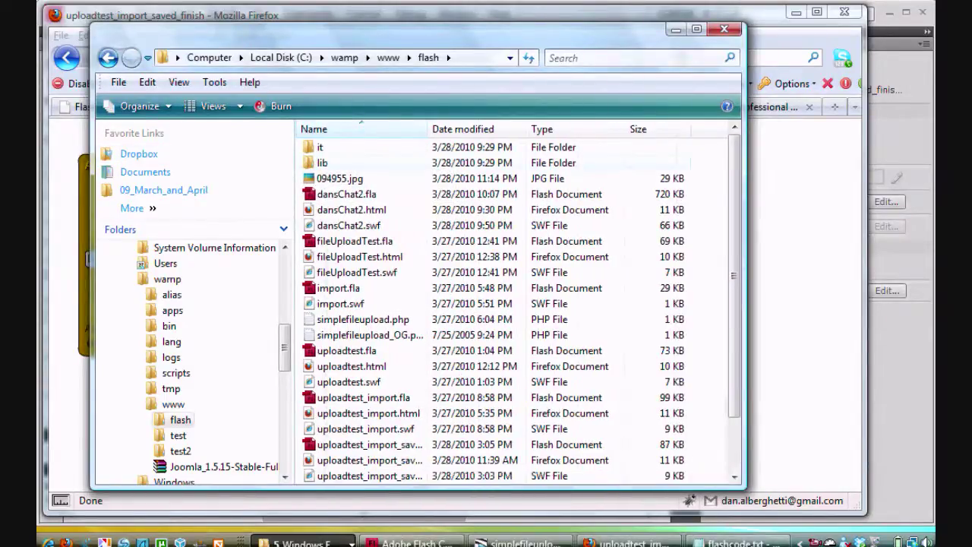
click(724, 30)
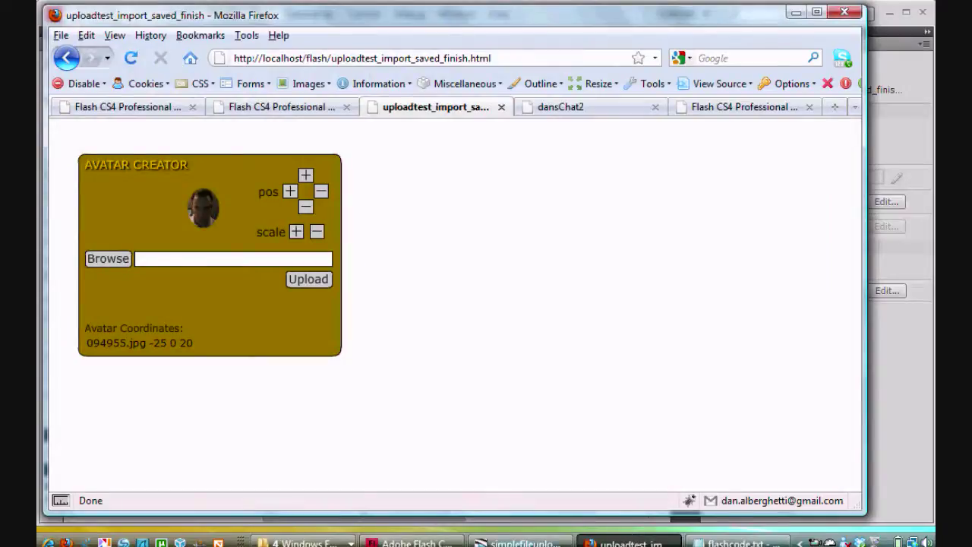
right_click(300, 543)
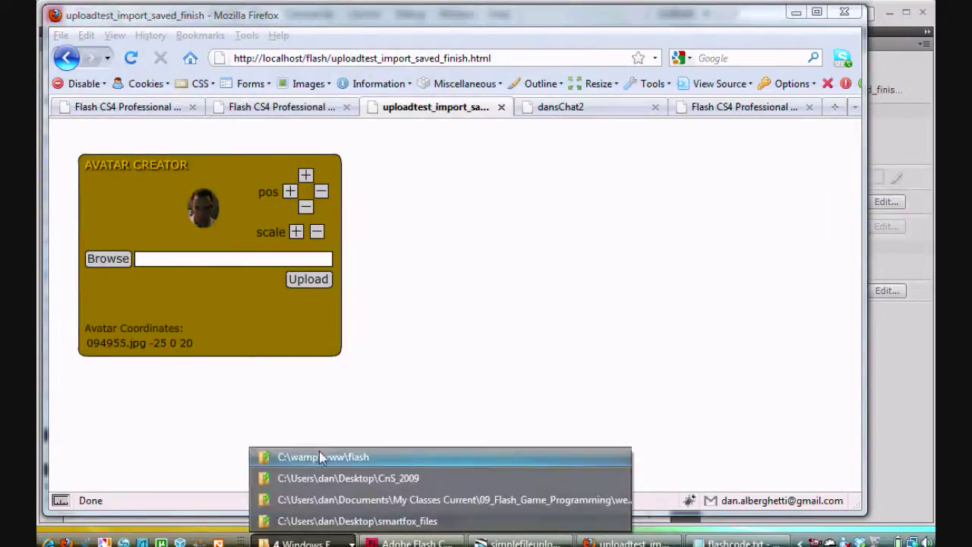
click(319, 456)
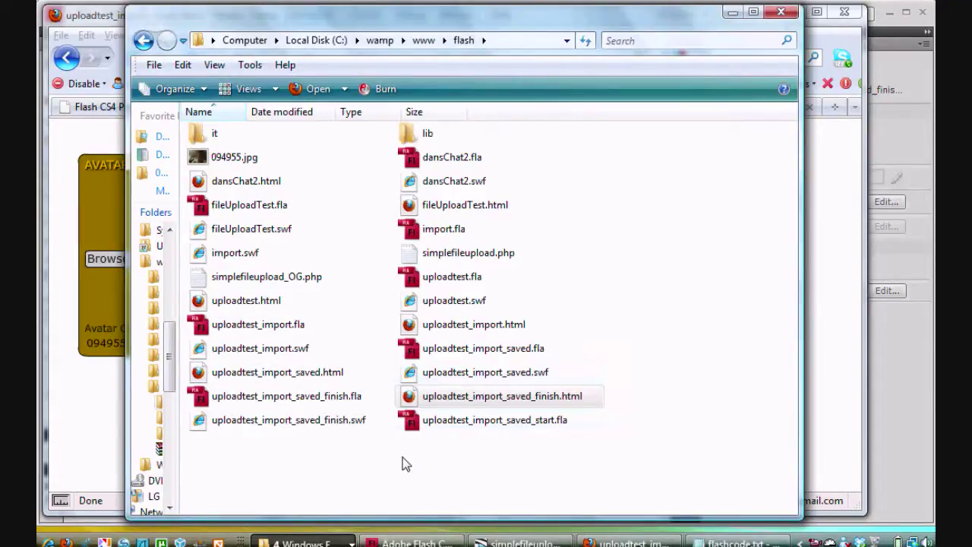
Check the .fla, .swf, simplefileupload.php and uploaded 094955.jpg, then return to Avatar Creator
click(262, 398)
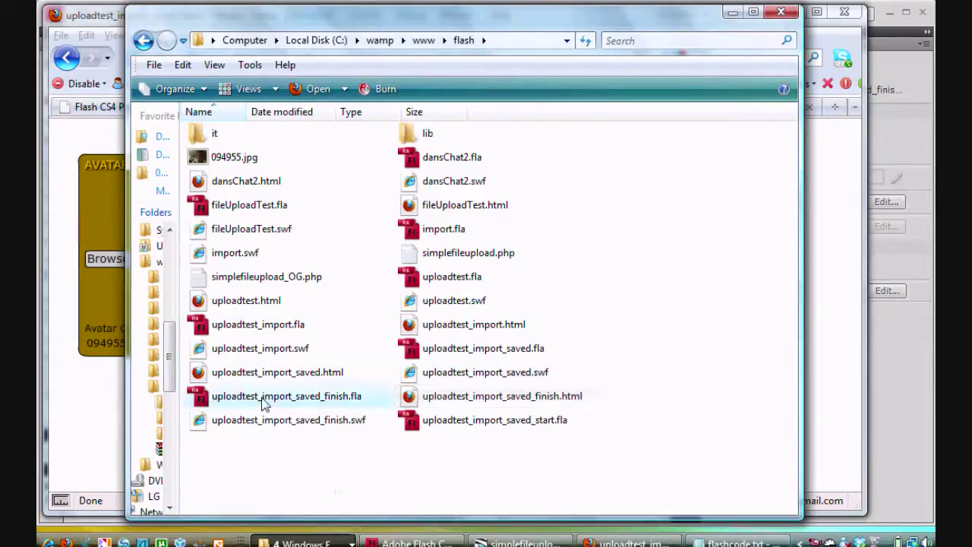
click(230, 424)
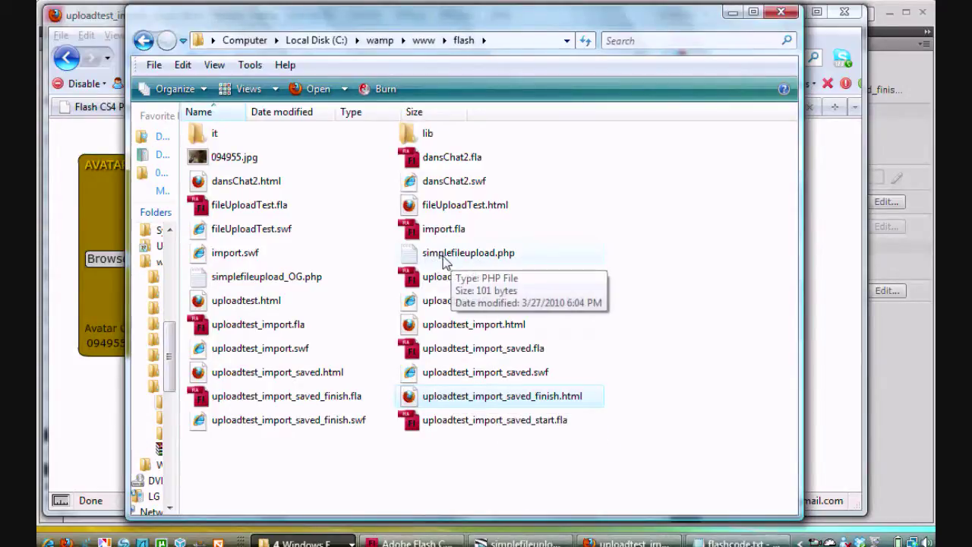
click(494, 254)
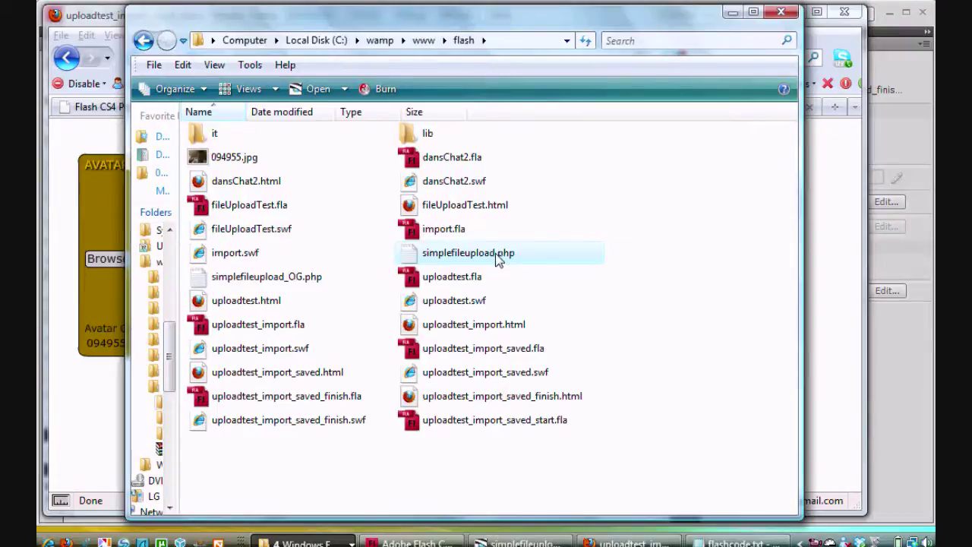
click(245, 164)
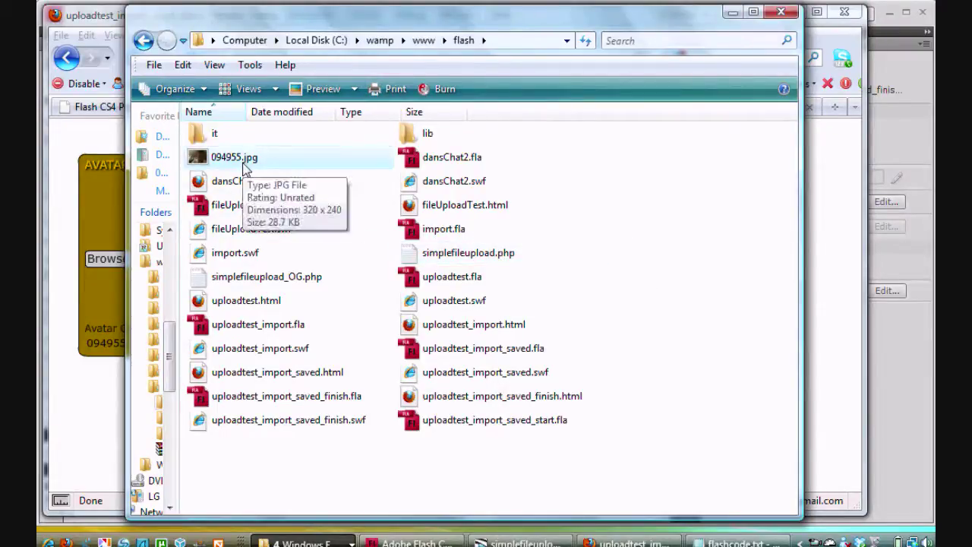
click(623, 541)
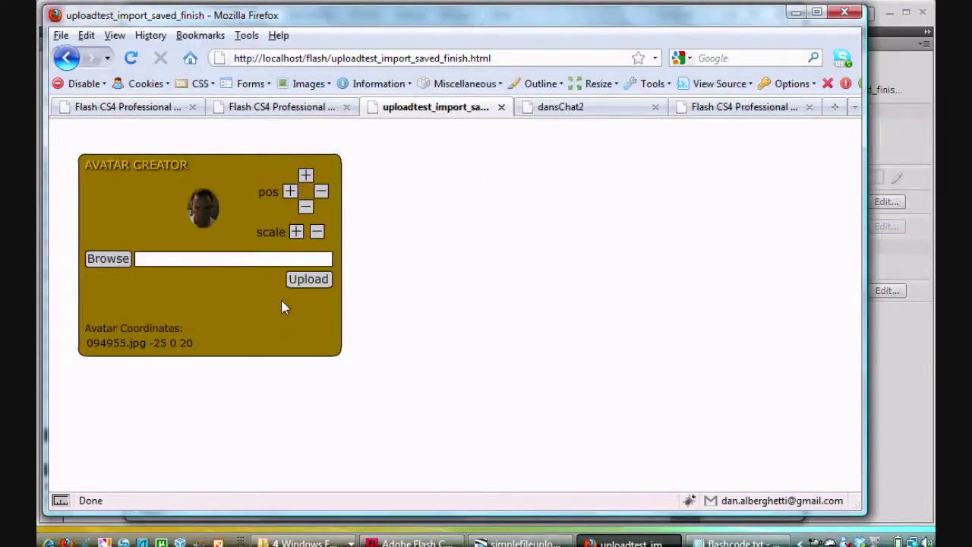
Upload dan.jpg as the new avatar and reload the page to reset the uploader
click(102, 261)
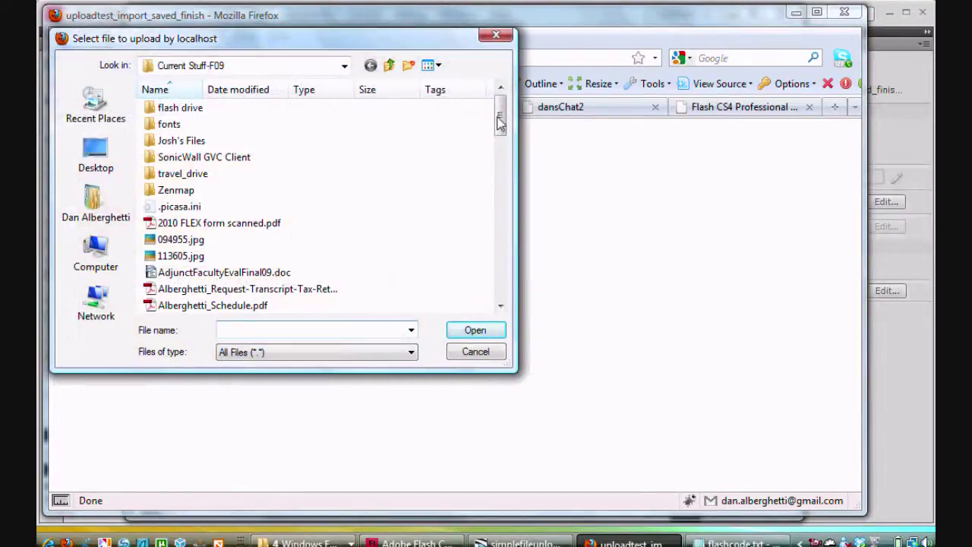
drag(501, 126, 508, 155)
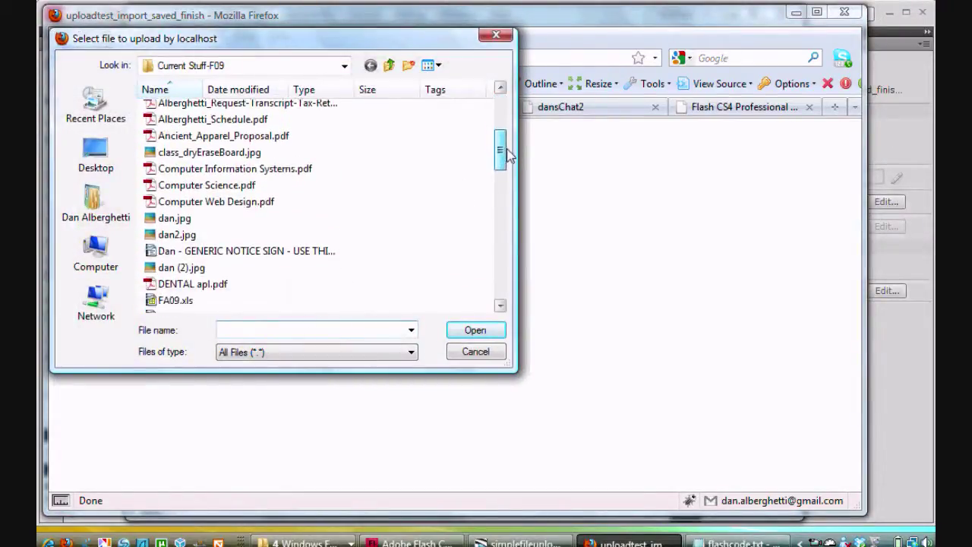
double_click(183, 218)
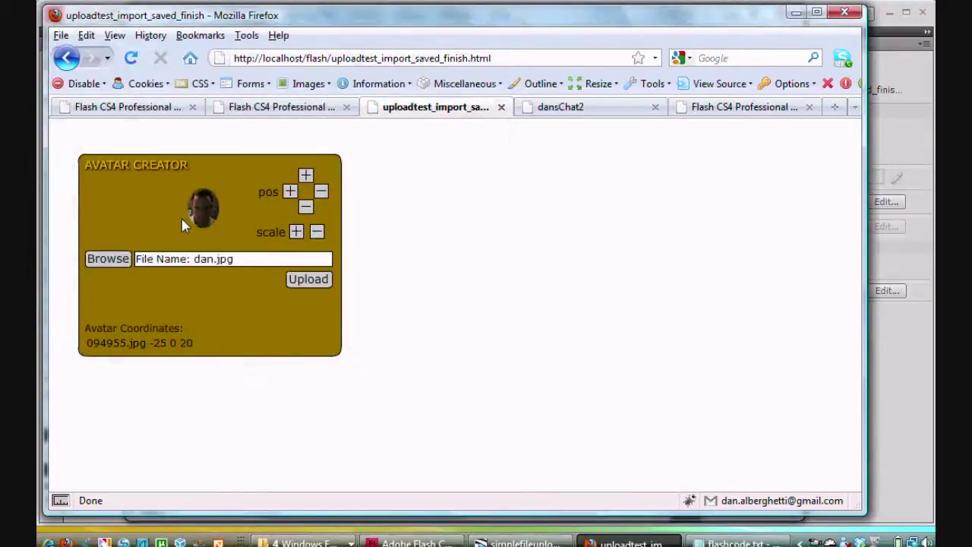
click(312, 282)
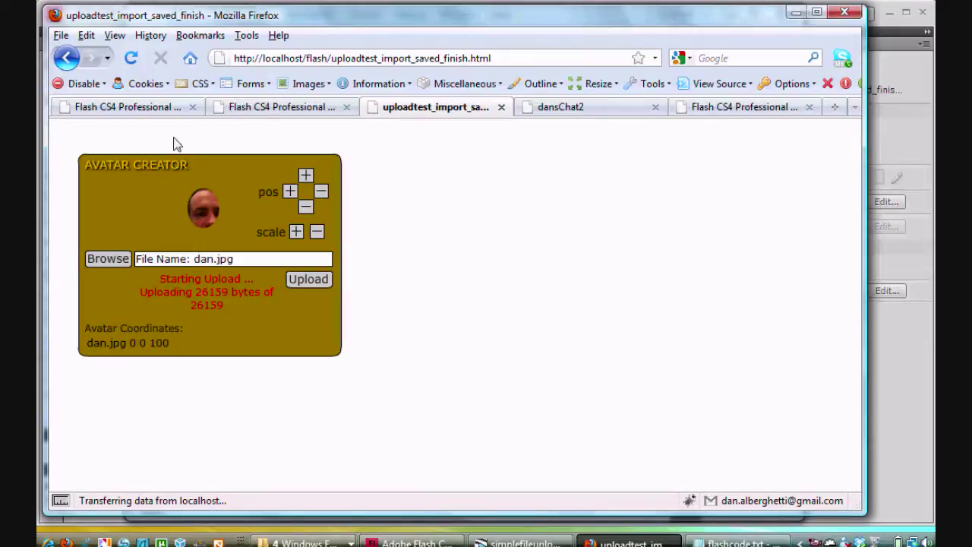
click(132, 61)
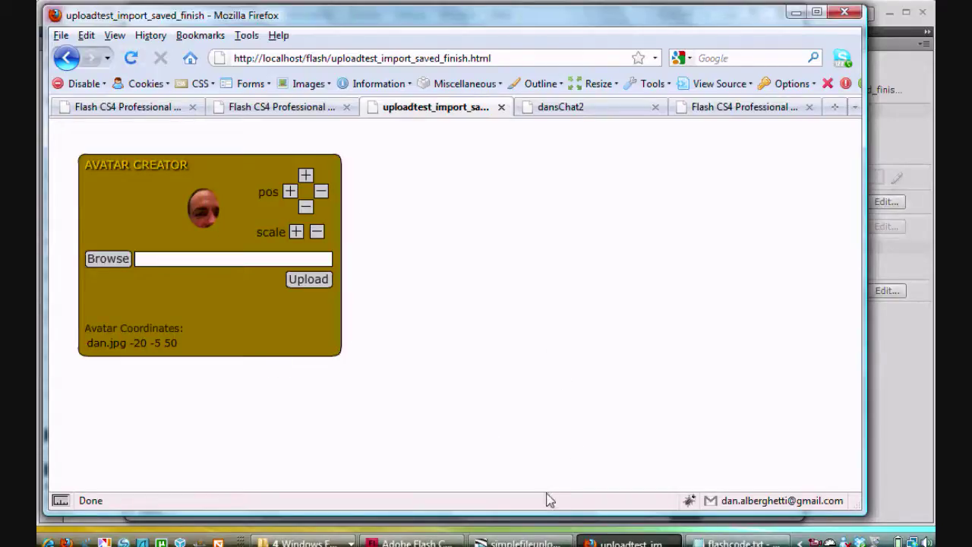
click(304, 543)
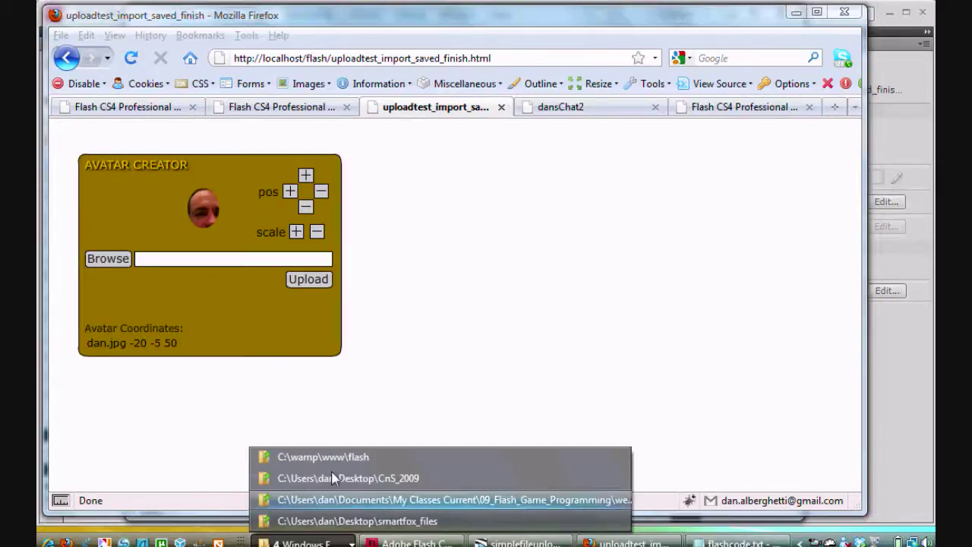
Confirm dan.jpg is in the flash web folder, then switch back to the Flash window
click(324, 457)
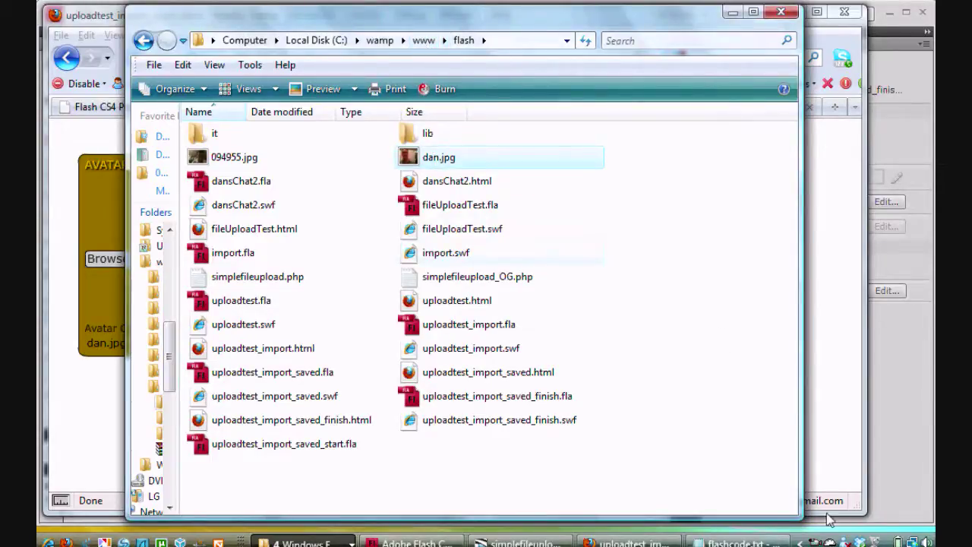
click(836, 543)
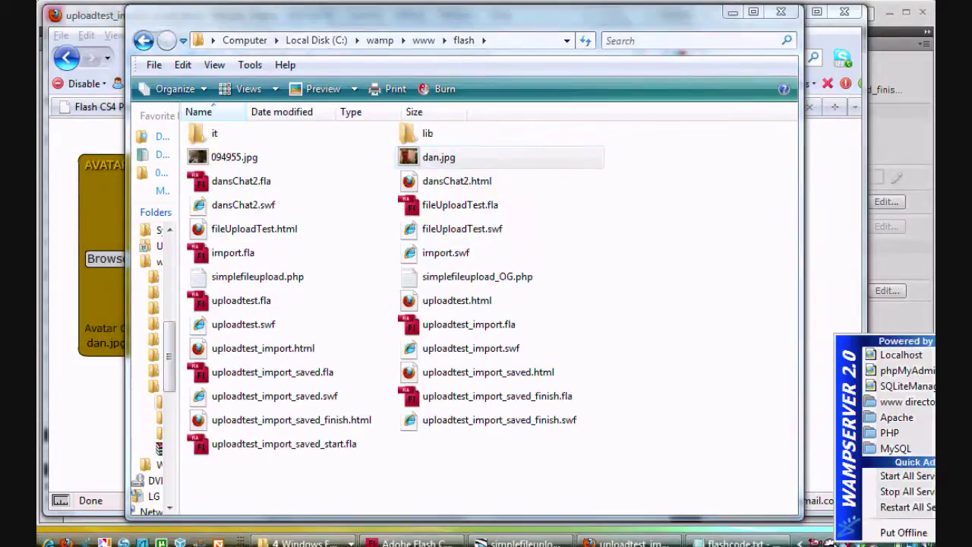
click(575, 23)
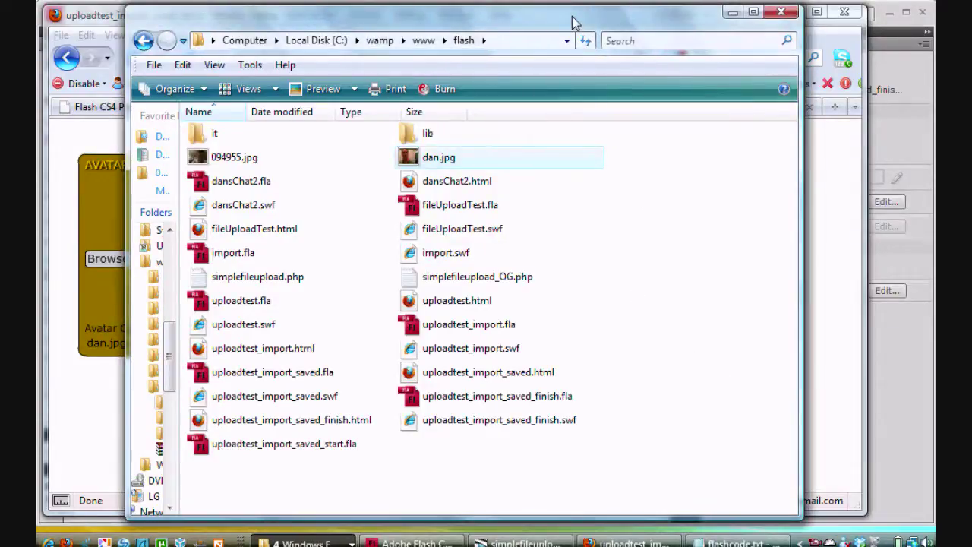
drag(575, 24, 572, 18)
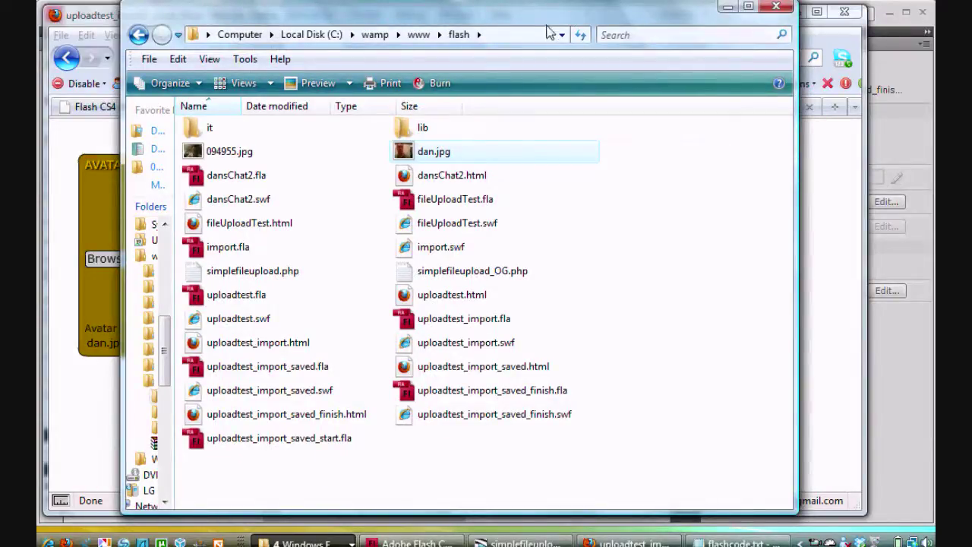
mouse_move(542, 20)
mouse_down()
mouse_move(544, 31)
mouse_move(533, 26)
mouse_up()
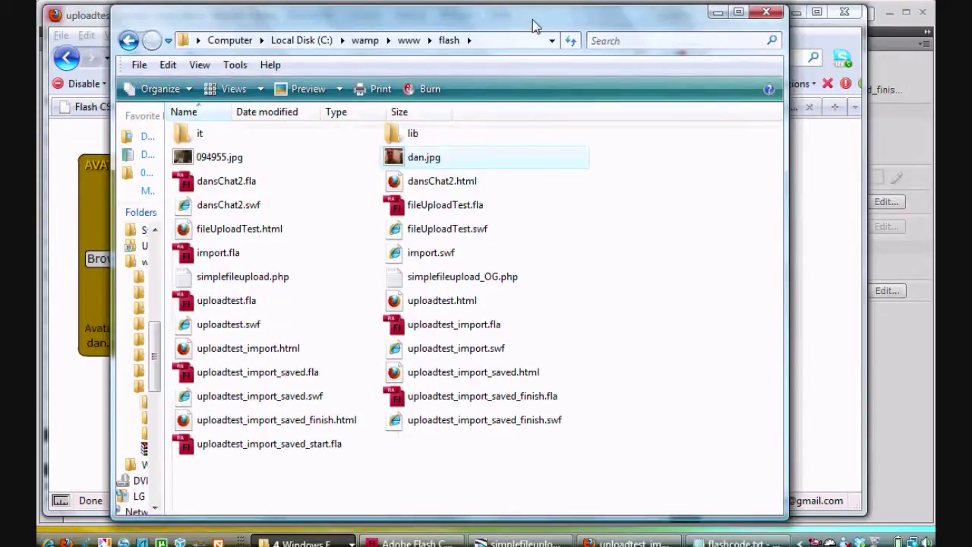
click(905, 413)
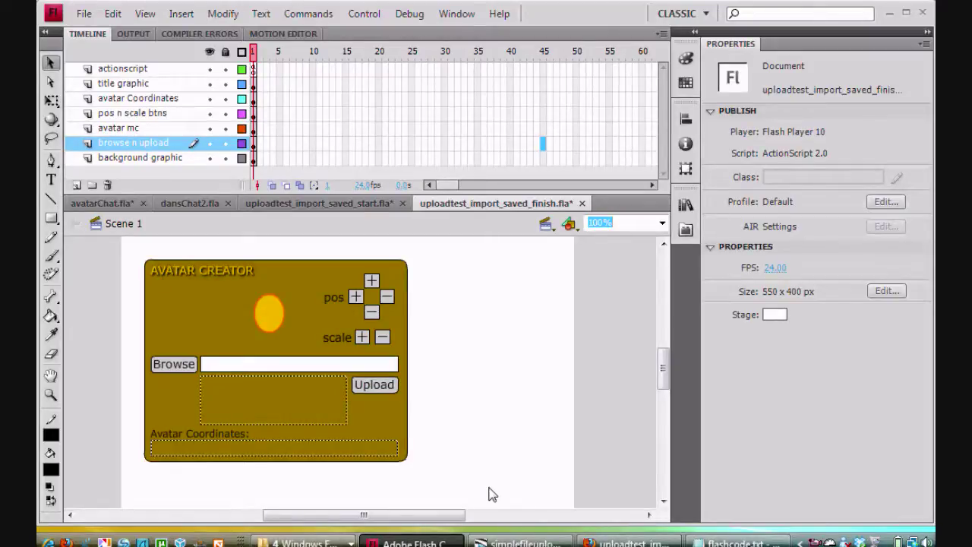
Switch to uploadtest_import_saved_start.fla, zoom the stage to 115%, and hide all layers
click(306, 205)
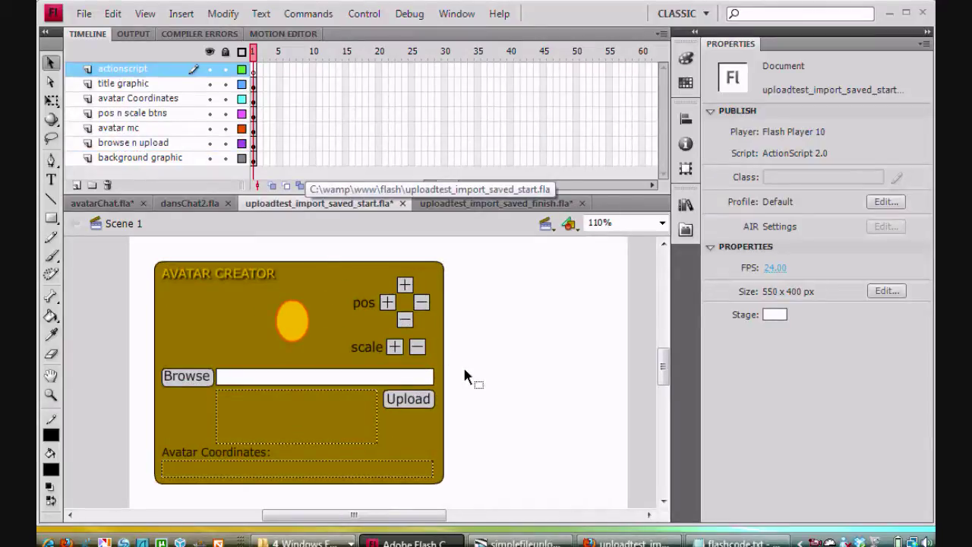
click(601, 223)
drag(599, 223, 603, 223)
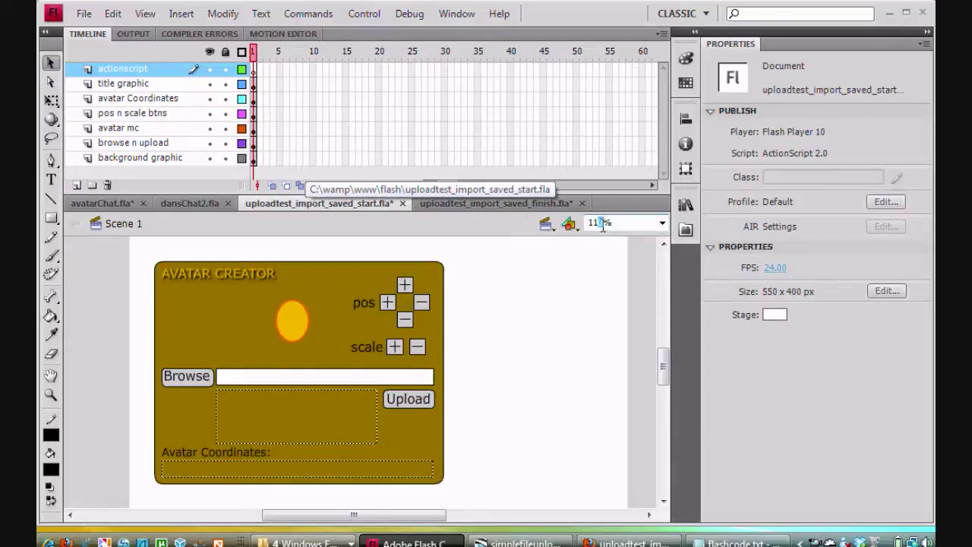
text(5)
key(Return)
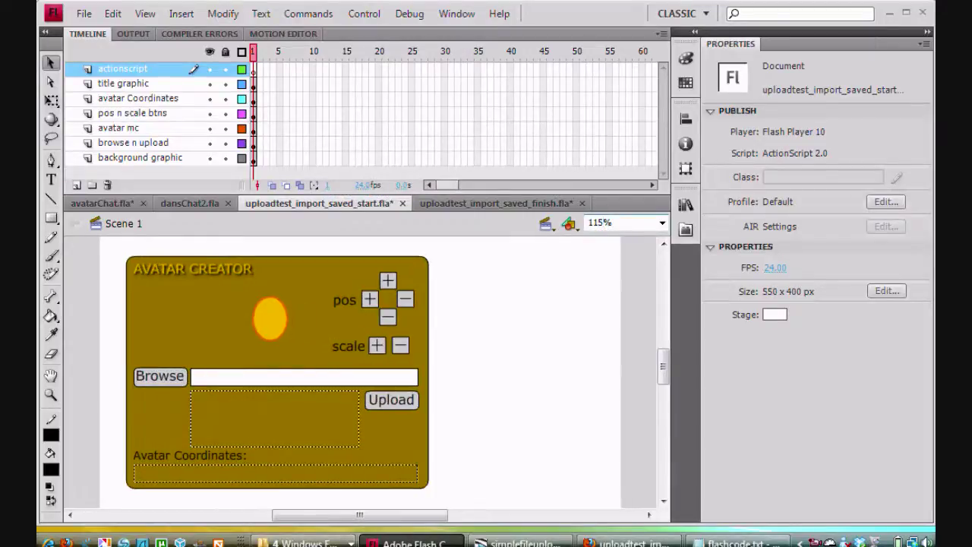
drag(484, 414, 544, 410)
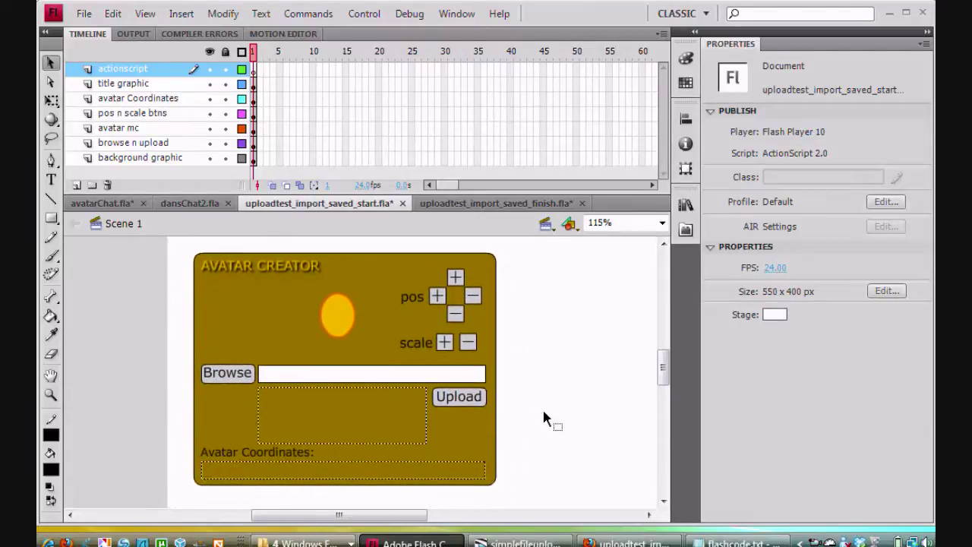
click(50, 63)
click(210, 51)
Show the background graphic layer, inspect its brown rectangle, then show browse n upload
click(210, 158)
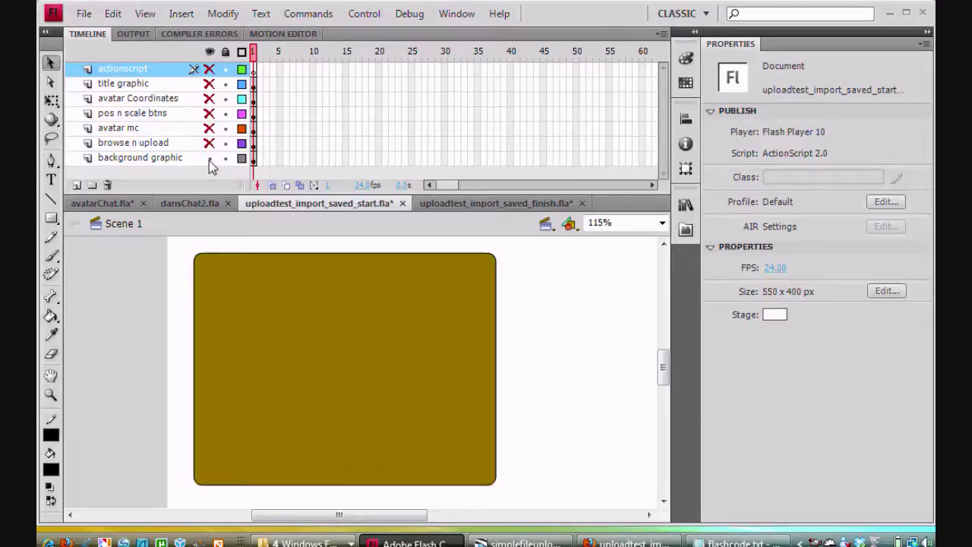
click(332, 328)
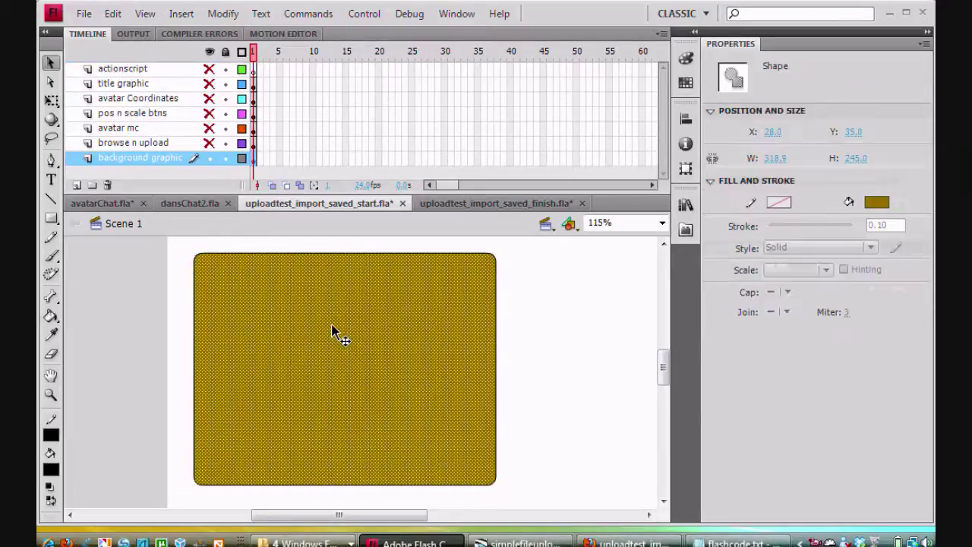
double_click(392, 330)
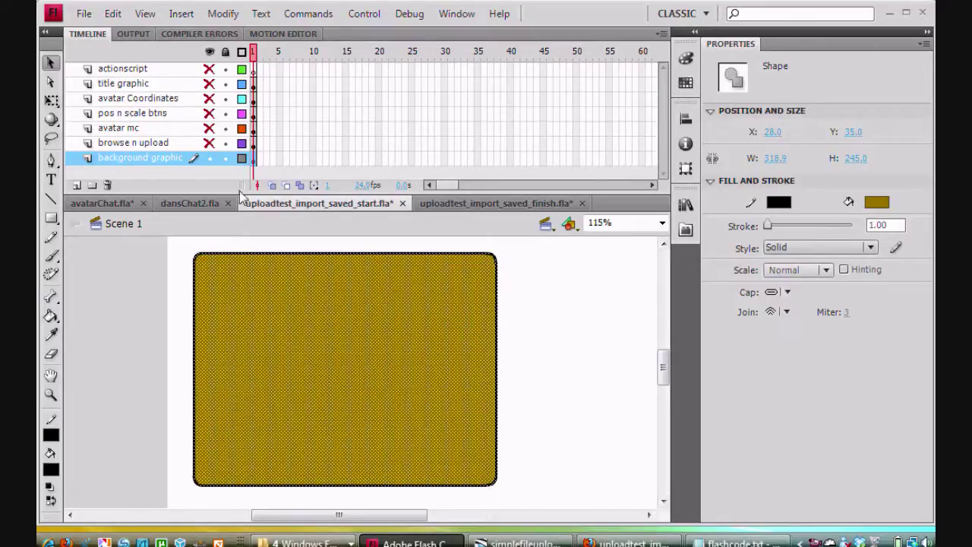
click(52, 219)
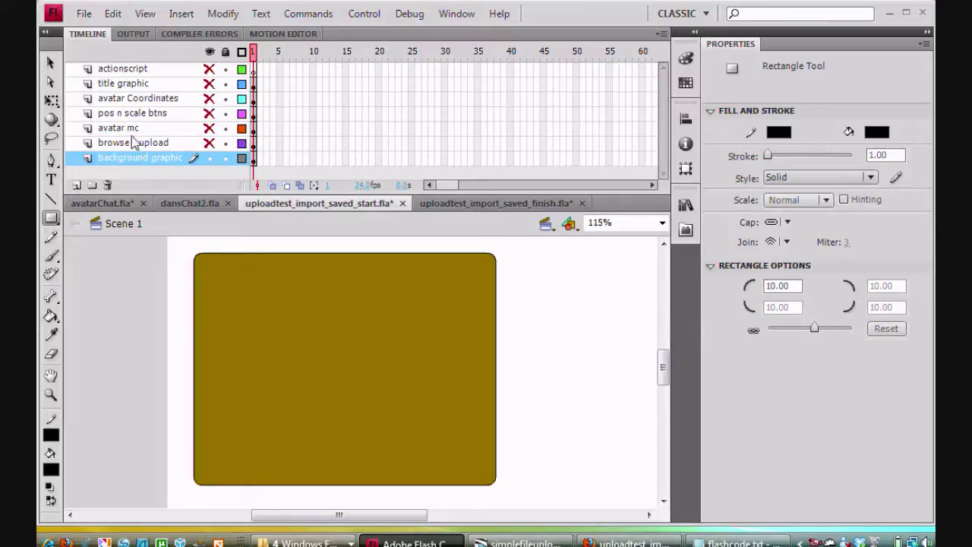
click(210, 143)
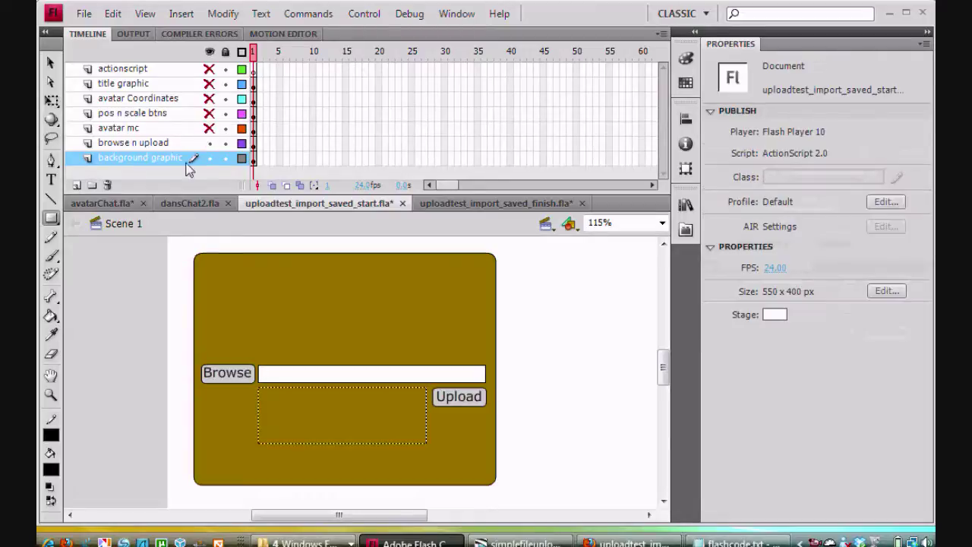
Read the instance names tBrowse, tUpload, tData and tMessage in the Properties panel
click(51, 63)
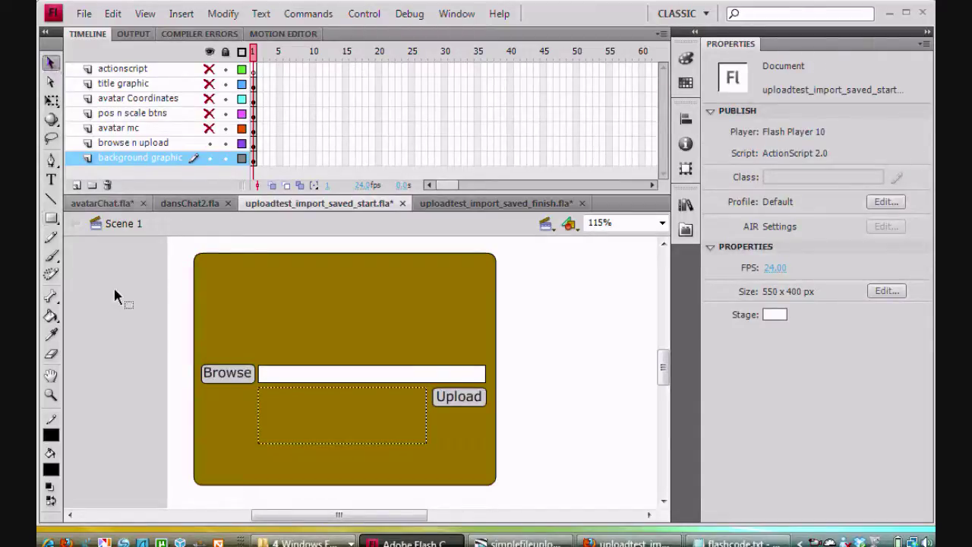
click(218, 384)
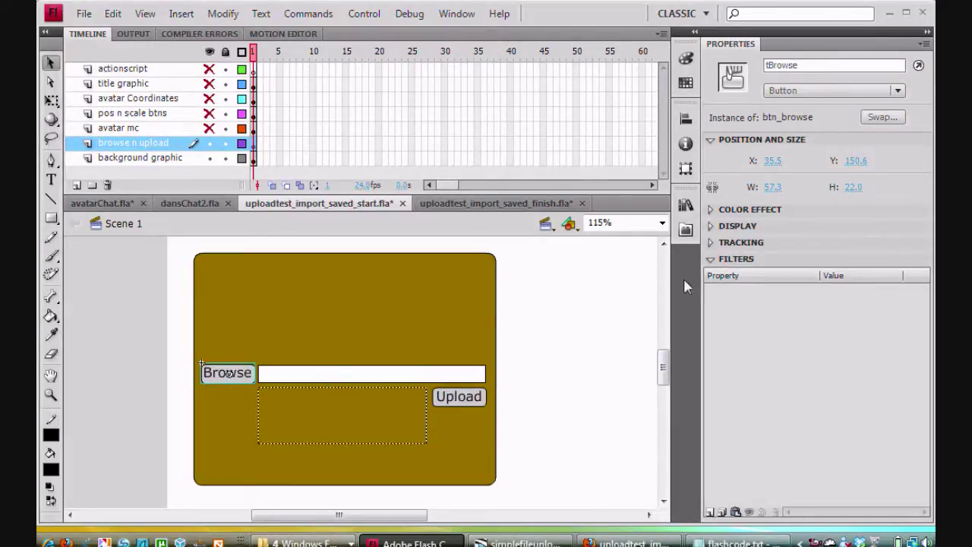
click(476, 397)
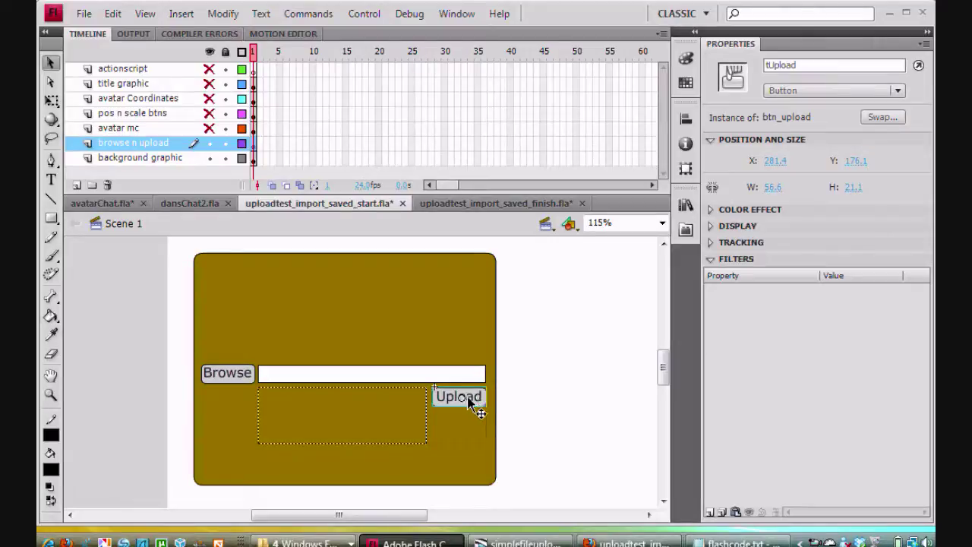
click(414, 379)
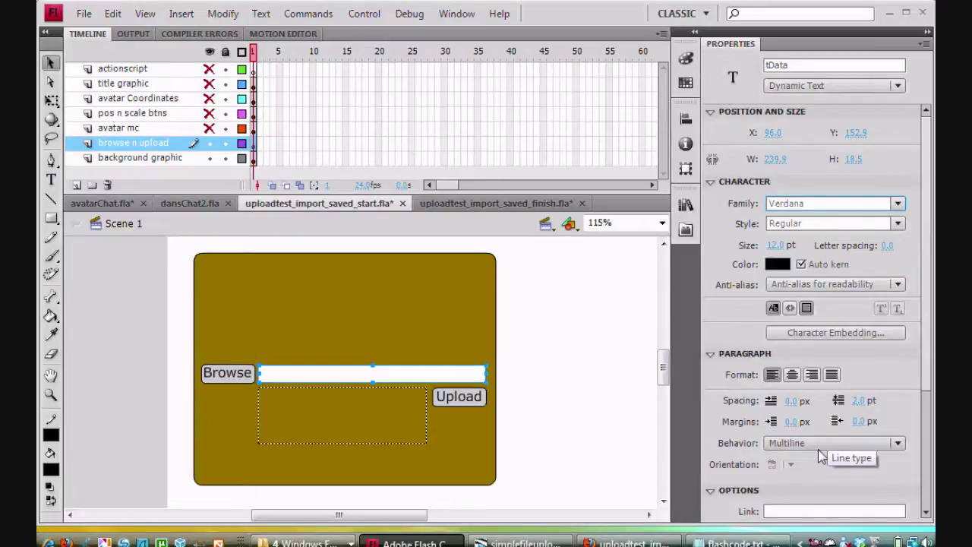
click(406, 394)
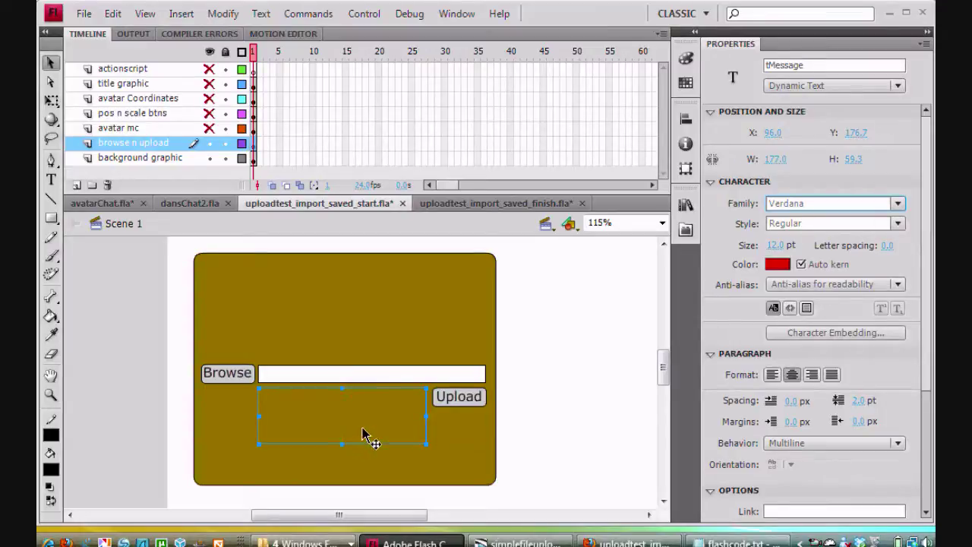
click(371, 375)
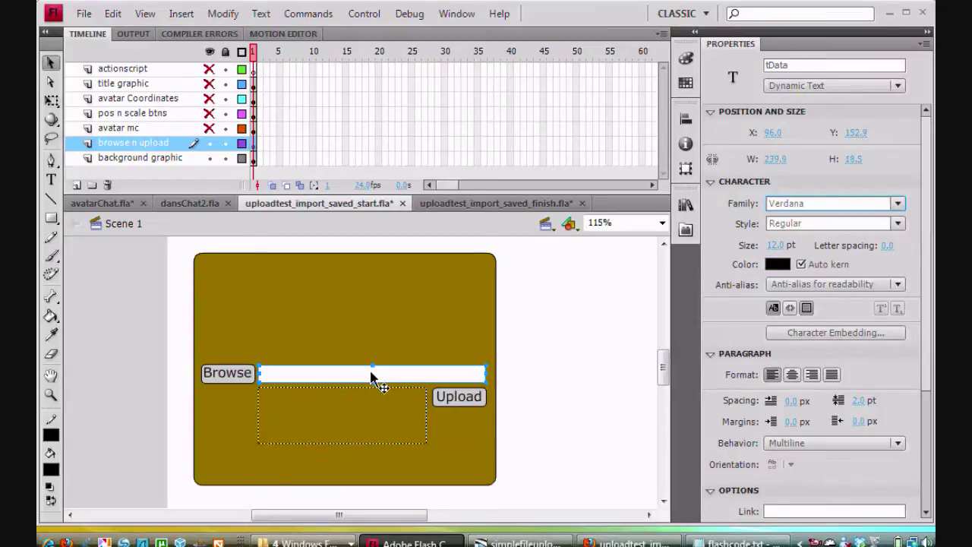
click(363, 423)
click(460, 407)
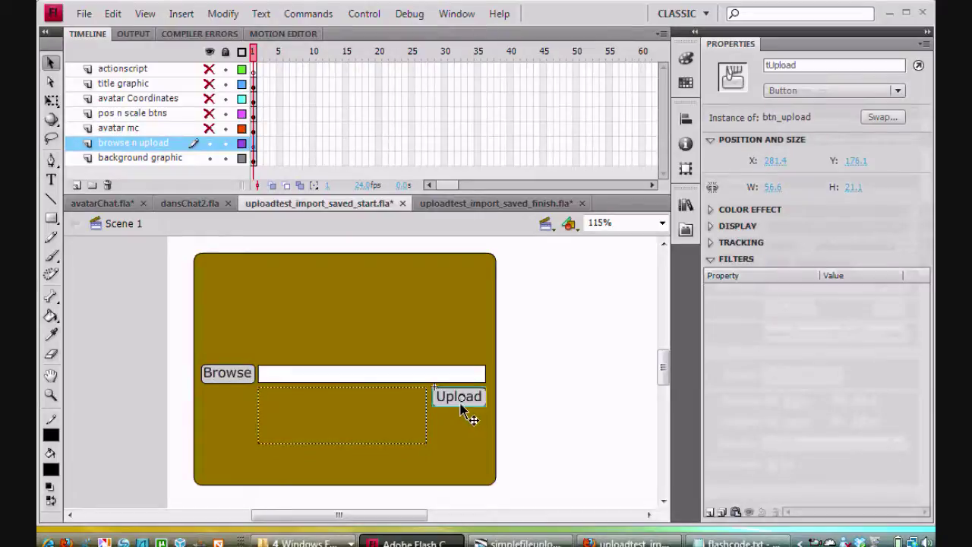
click(227, 381)
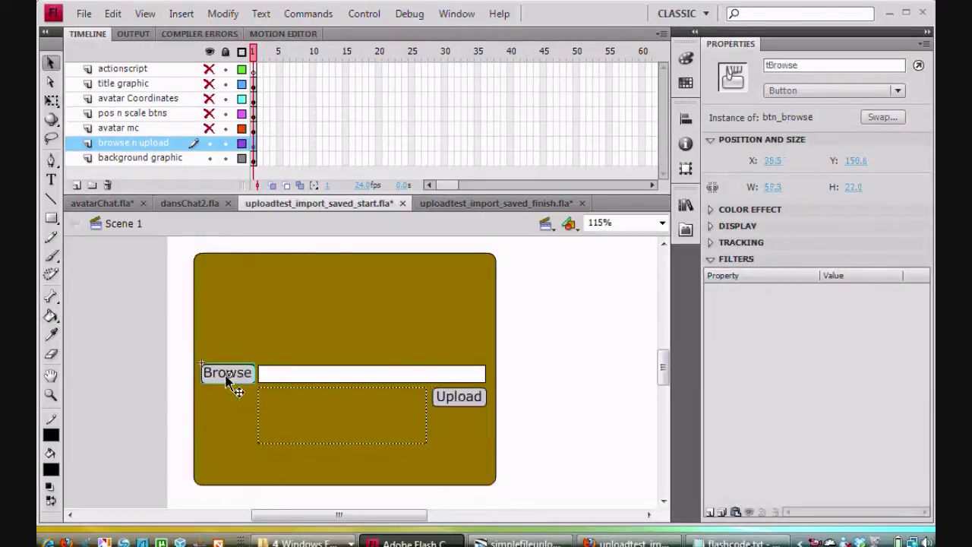
click(373, 378)
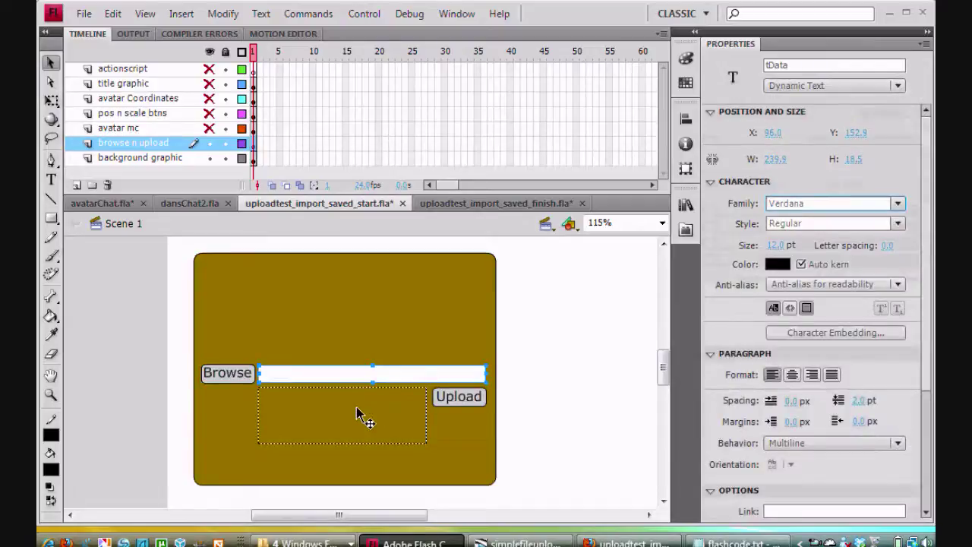
Show the avatar mc layer and edit the yellow avatar clip (headContainer) in place
click(209, 127)
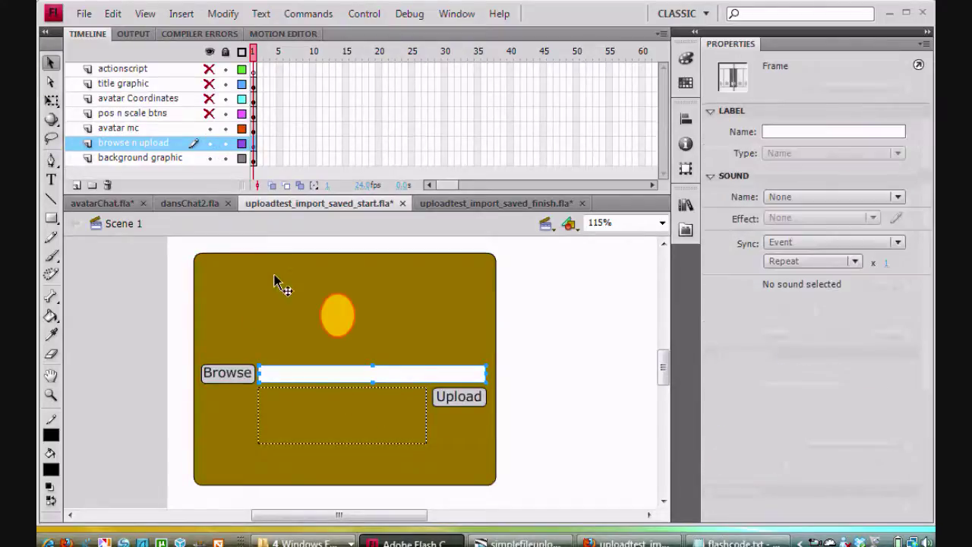
click(337, 312)
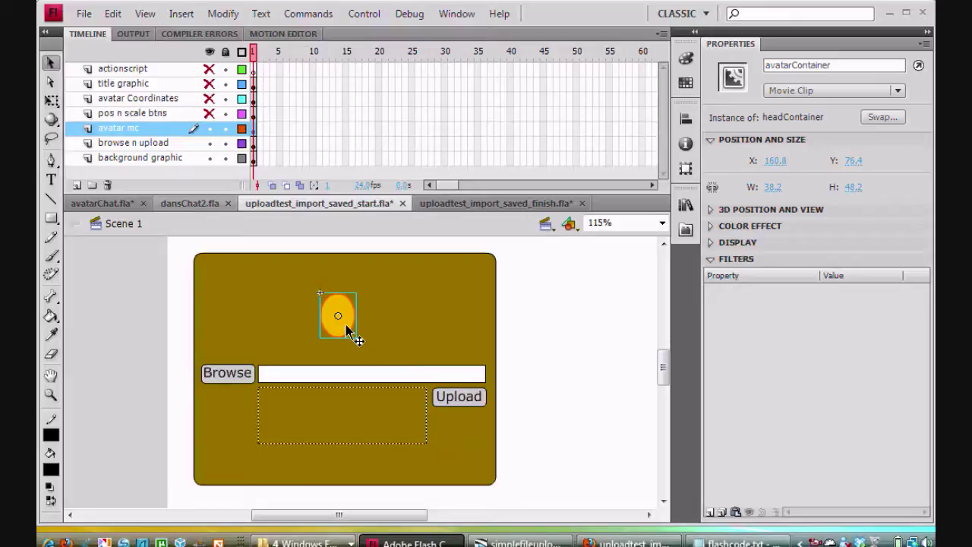
double_click(346, 325)
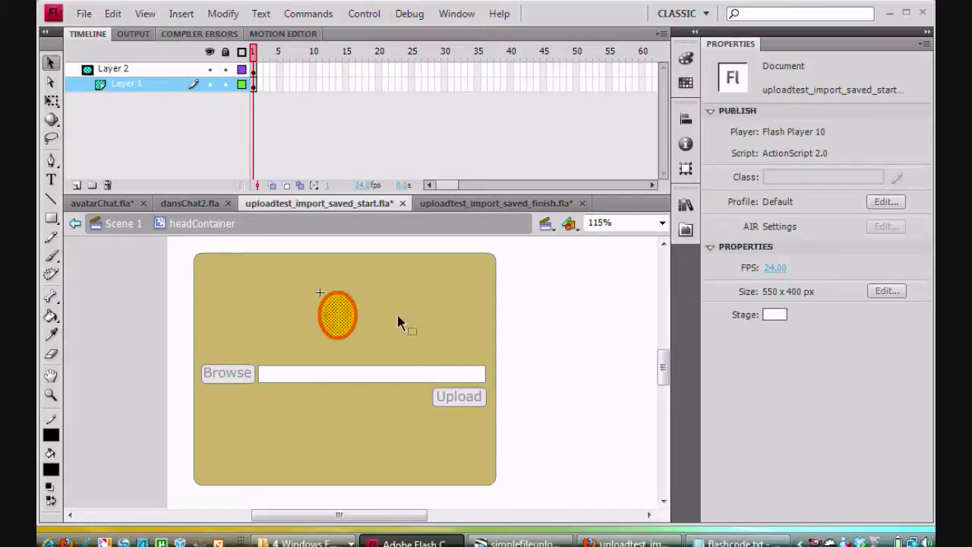
Select the oval's fill and outline together inside headContainer
click(341, 329)
double_click(342, 329)
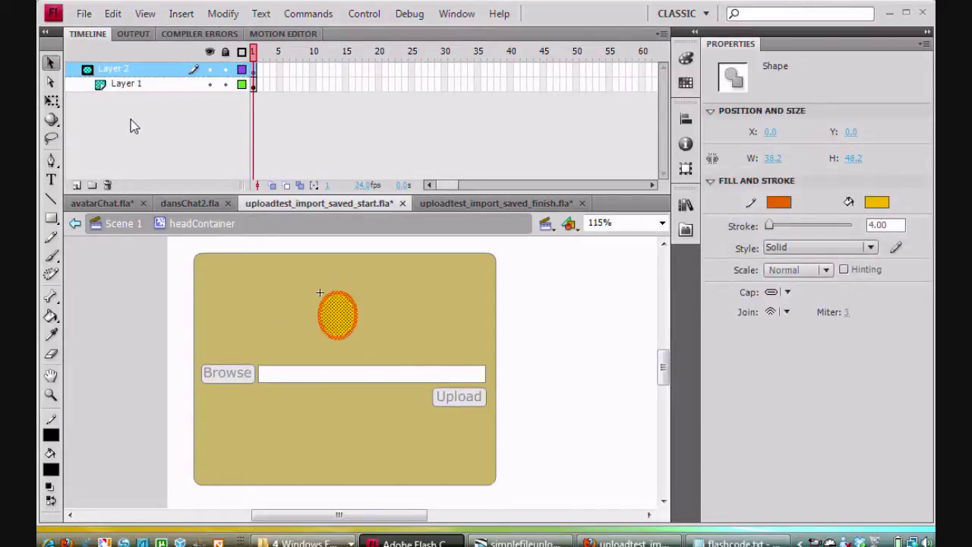
click(265, 248)
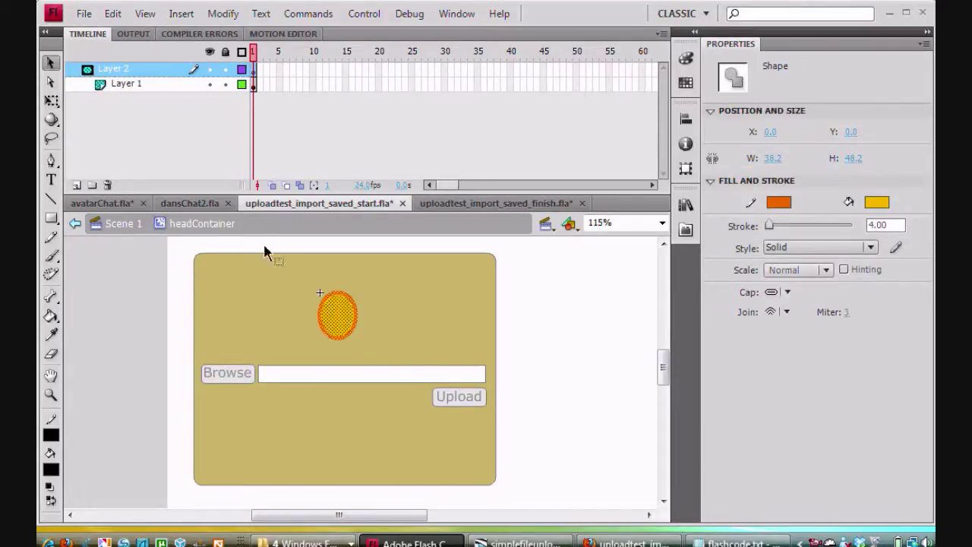
double_click(341, 325)
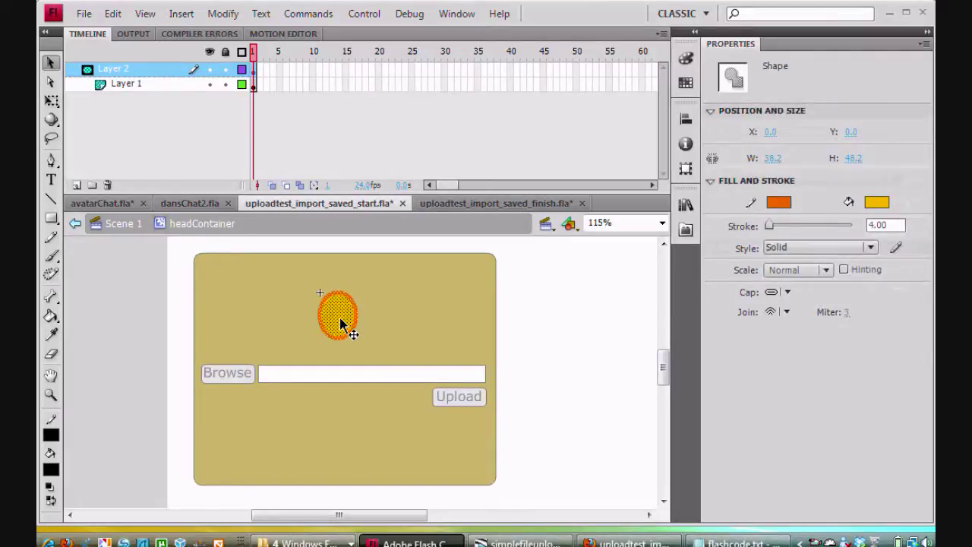
Check Layer 2 is a Mask and Layer 1 is Masked, hiding the mask layer
double_click(87, 70)
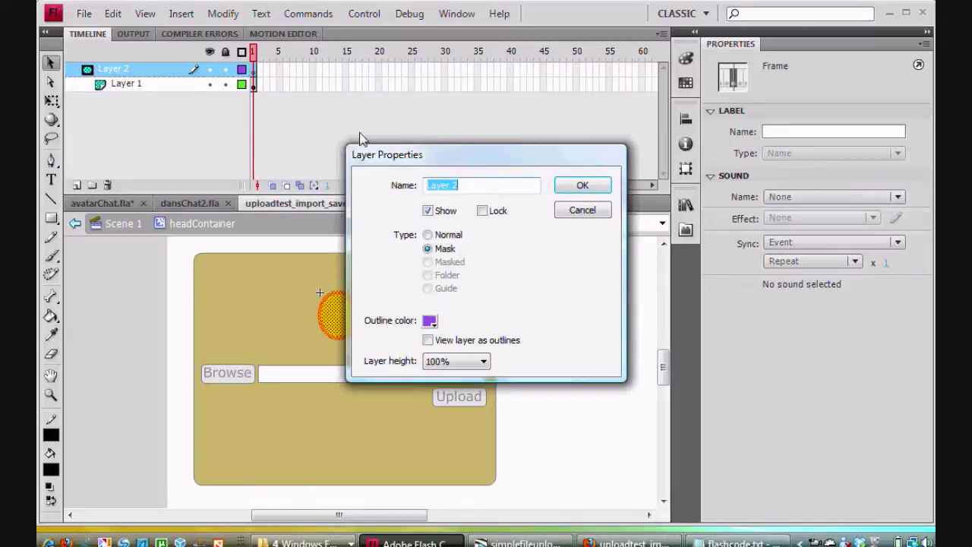
click(582, 187)
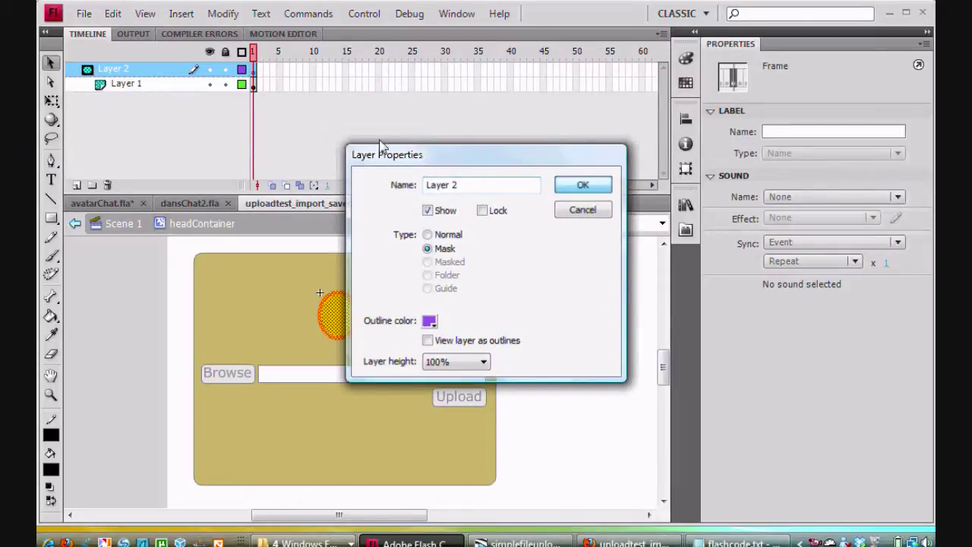
click(210, 69)
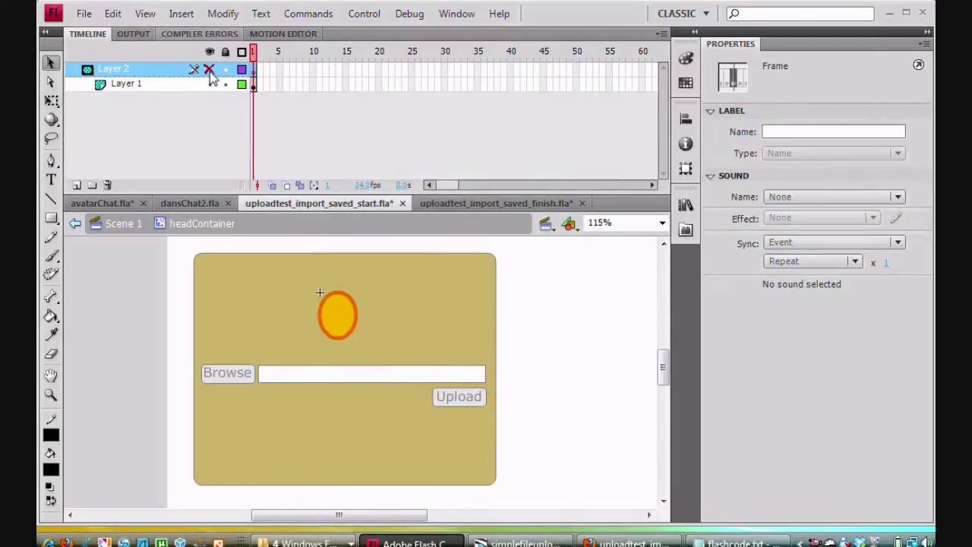
double_click(99, 85)
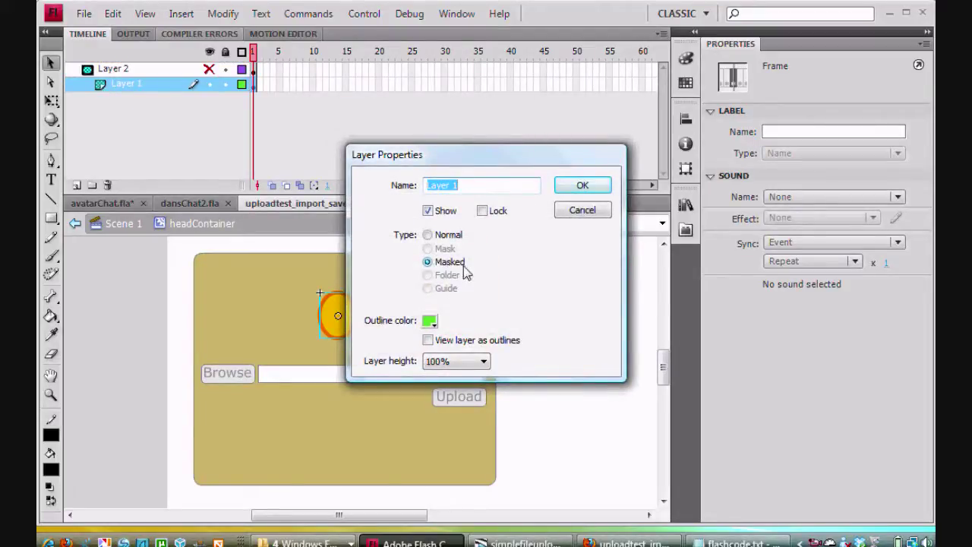
click(582, 185)
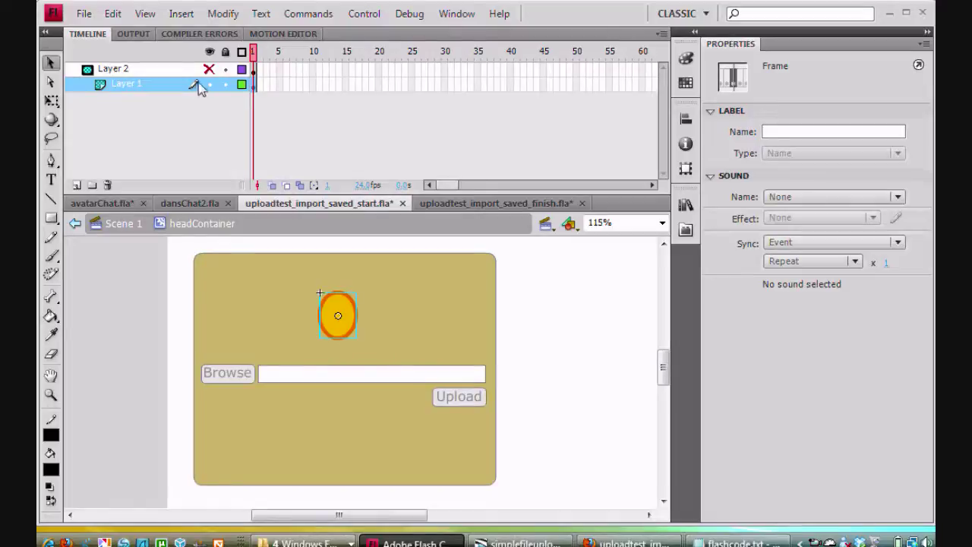
Drill from avatarHeadOuter into the nested avatar head clip
click(243, 272)
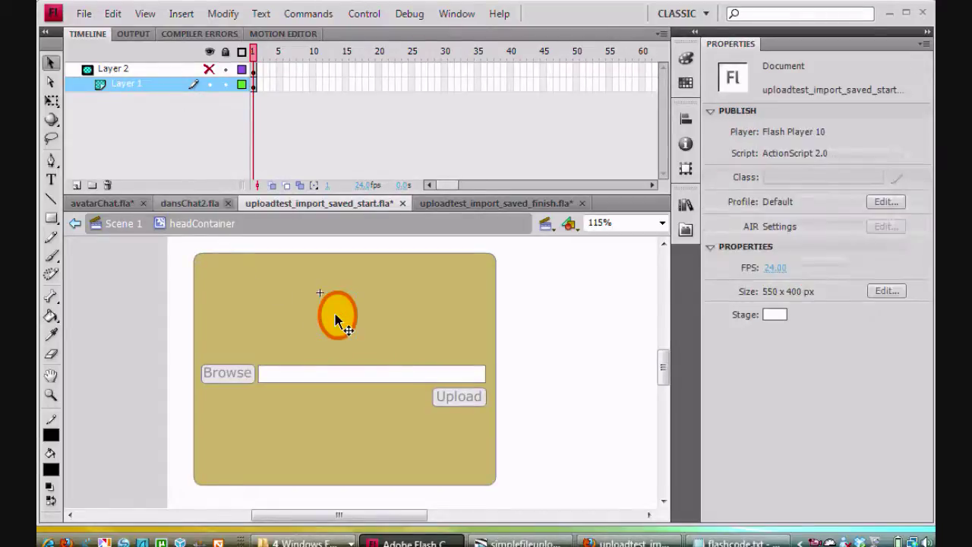
click(335, 315)
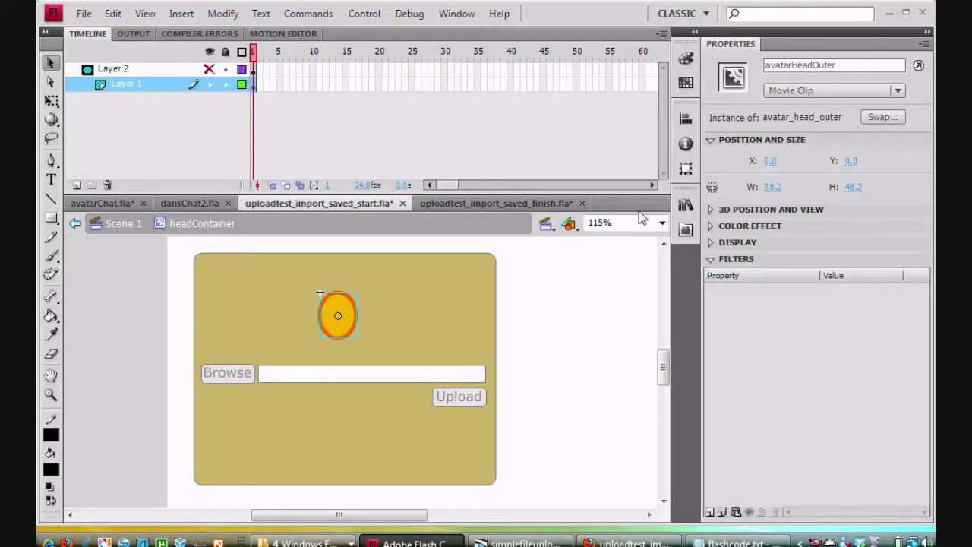
double_click(328, 328)
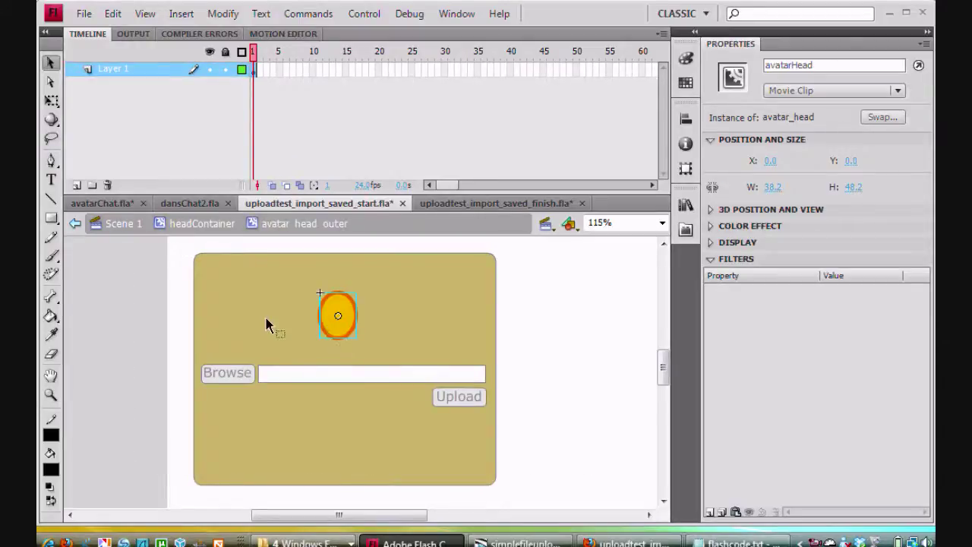
click(266, 326)
click(334, 330)
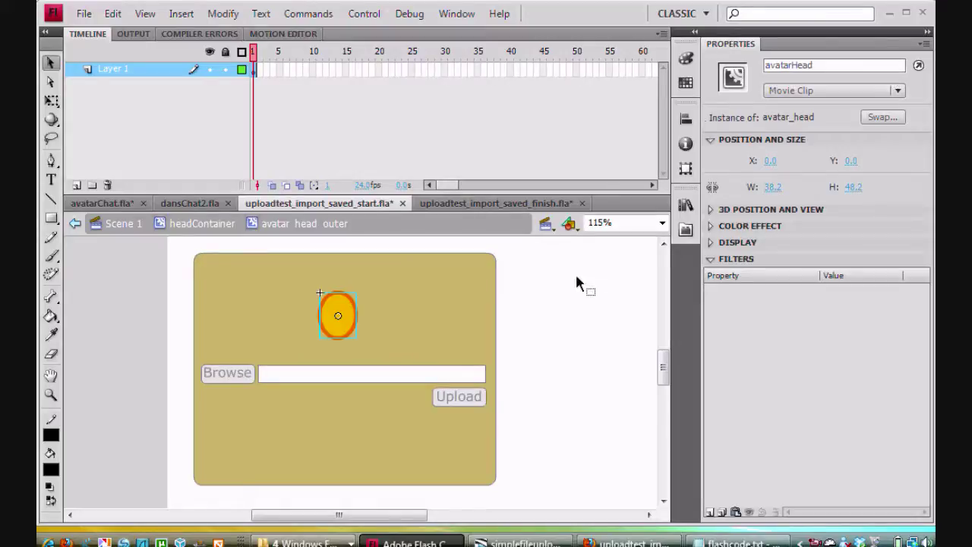
double_click(335, 331)
Inspect the avatar head oval's yellow fill and orange outline separately
click(336, 326)
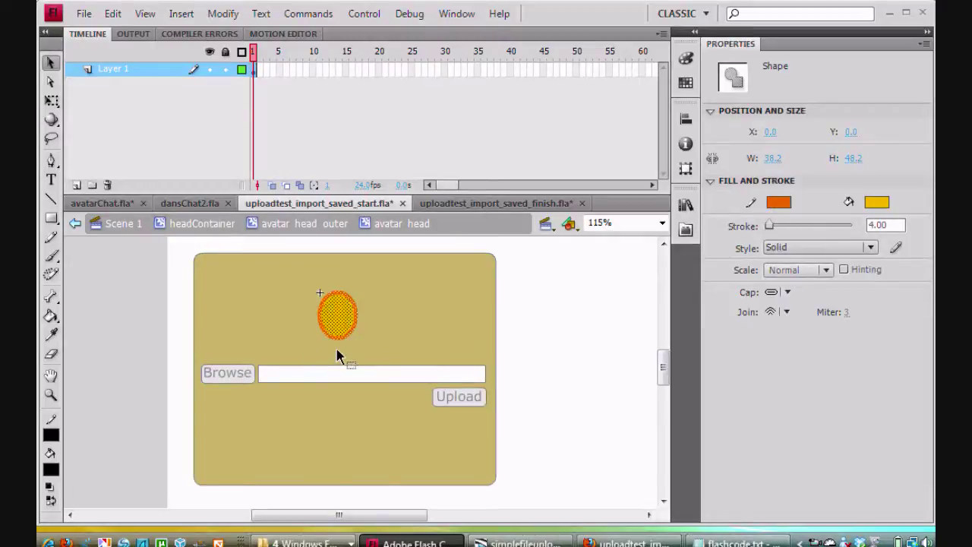
click(395, 326)
click(355, 330)
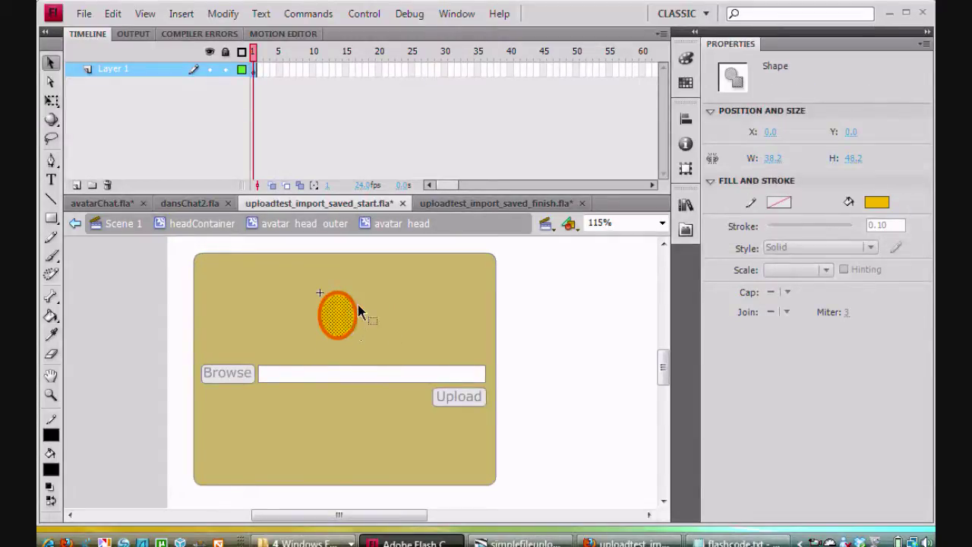
click(356, 318)
click(334, 322)
Return to Scene 1 and select the background shape and the avatar clip
click(185, 225)
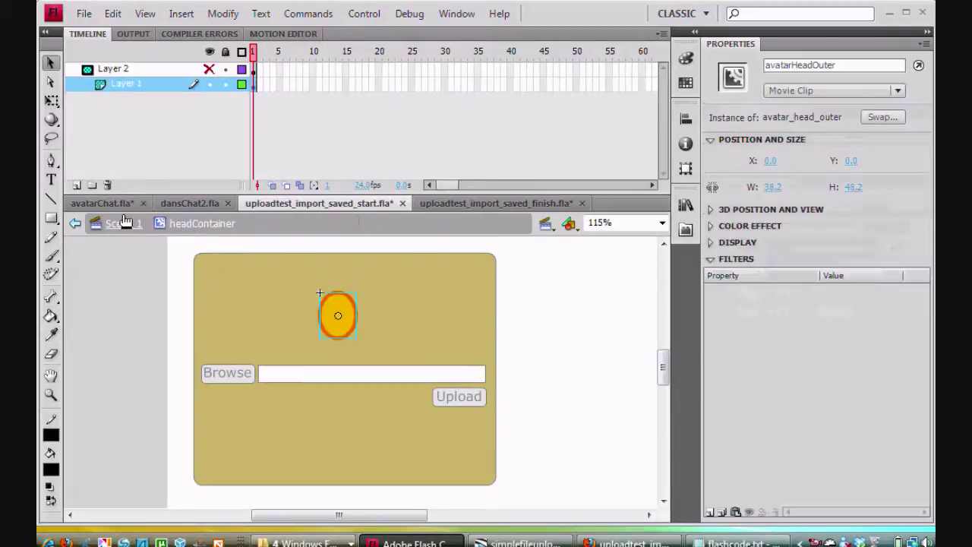
click(121, 226)
click(363, 322)
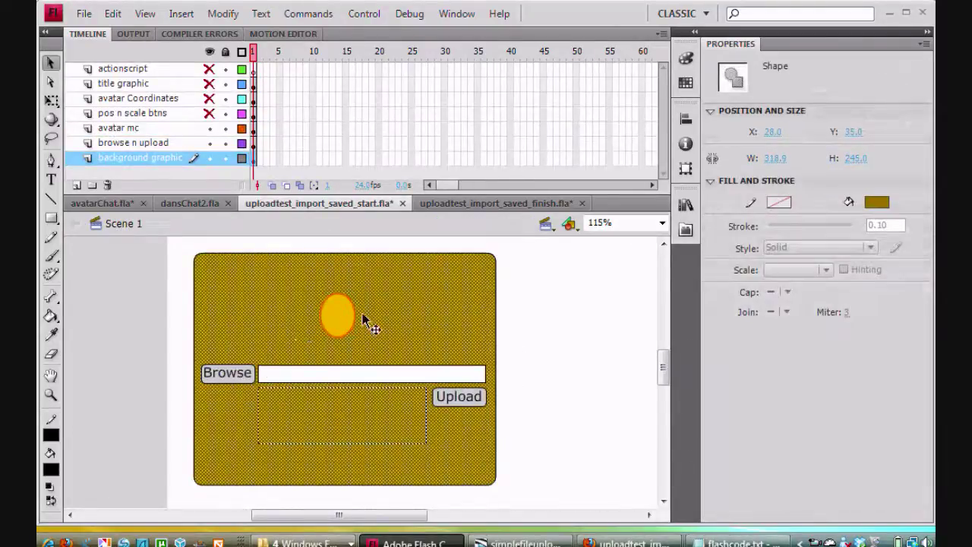
click(343, 328)
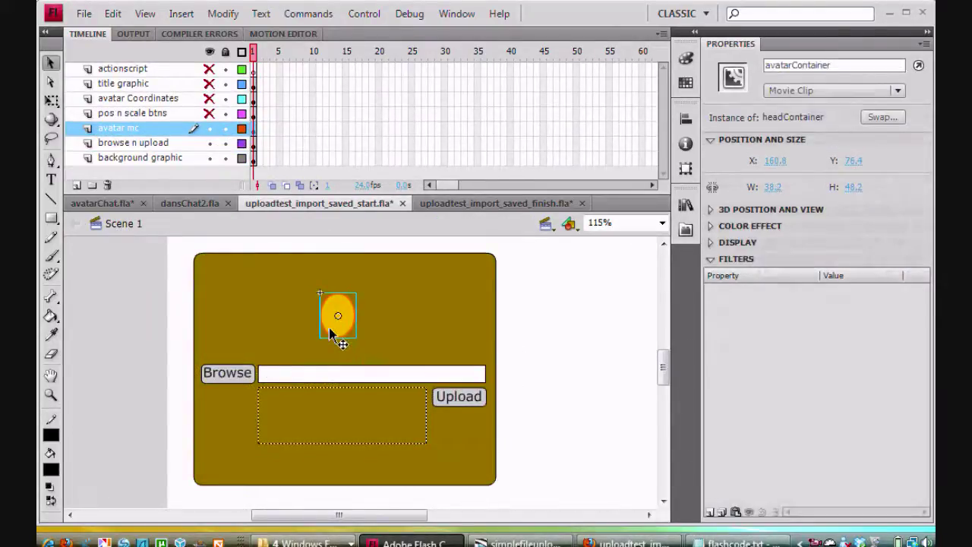
Drill down through avatar head outer into avatar head, then back to headContainer
double_click(329, 335)
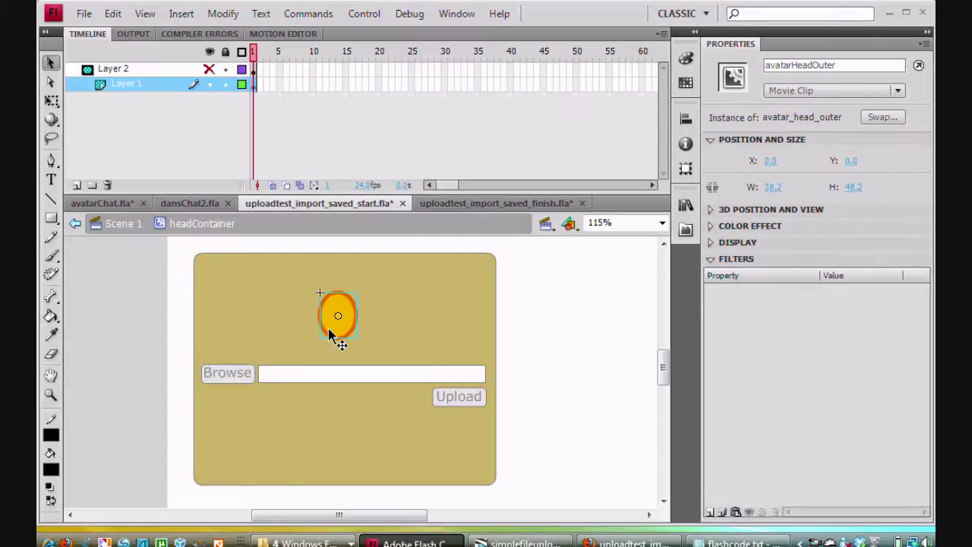
double_click(329, 335)
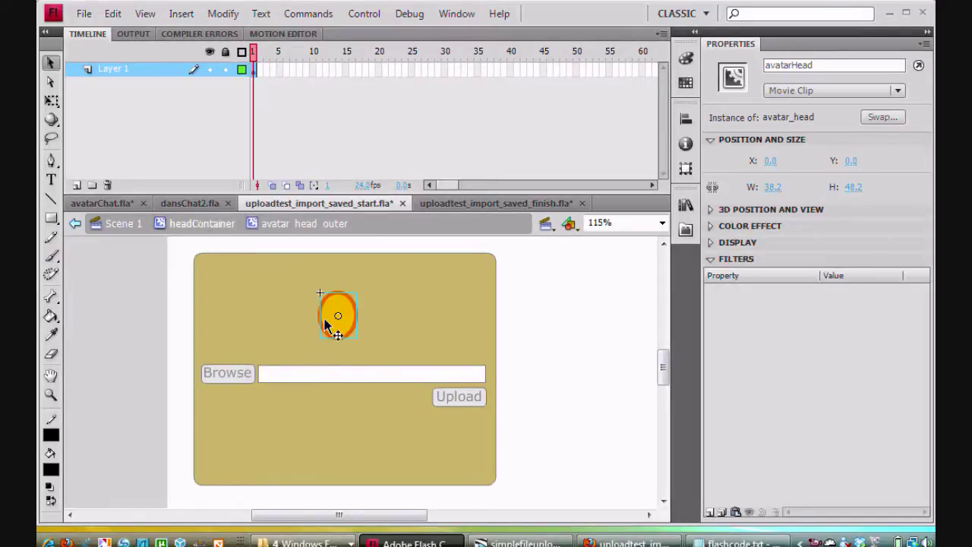
double_click(326, 324)
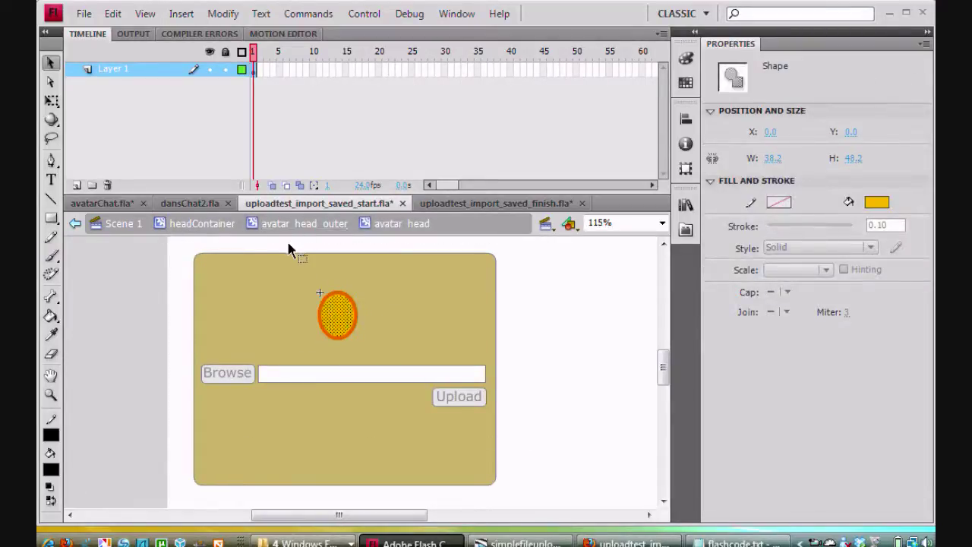
click(202, 225)
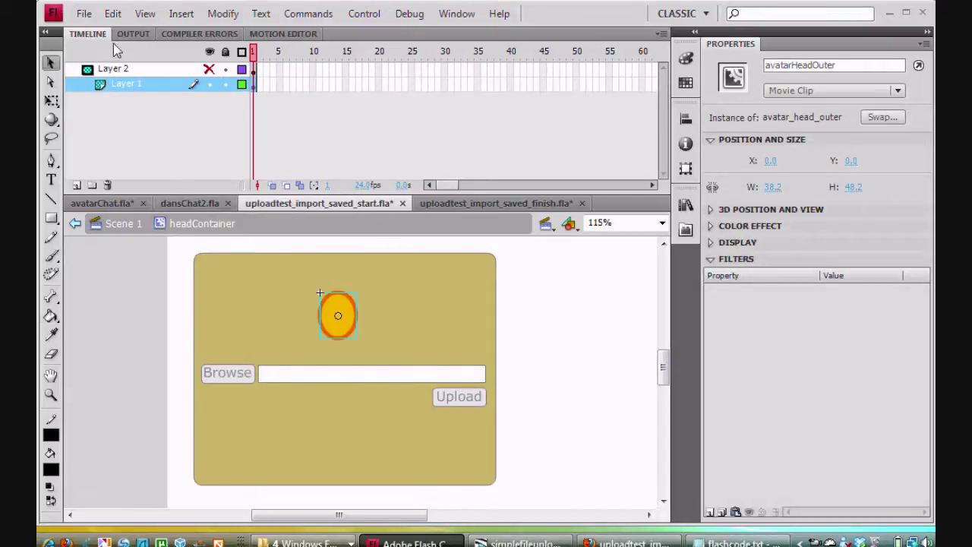
Inspect headContainer's Layer 2 and Layer 1, then return to Scene 1 and select avatarContainer
click(133, 71)
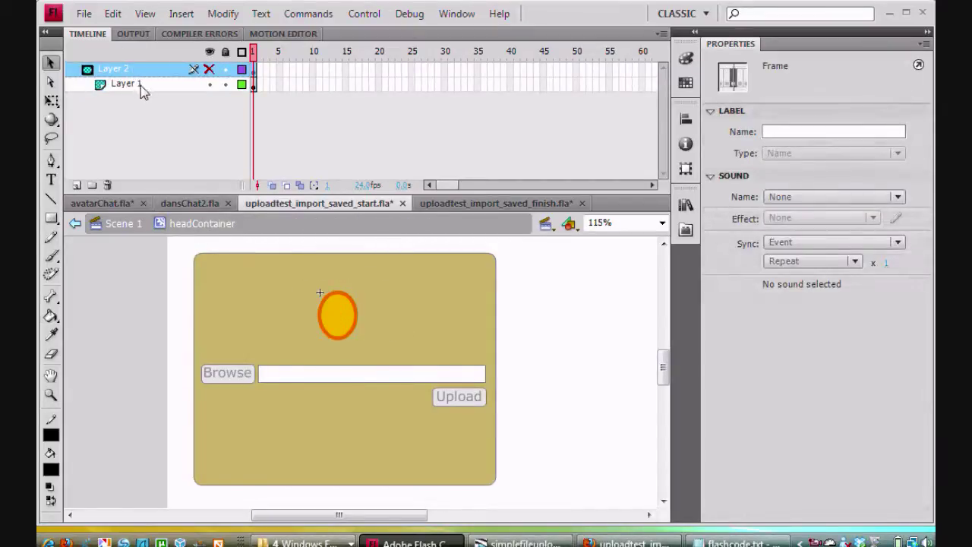
click(141, 85)
click(149, 68)
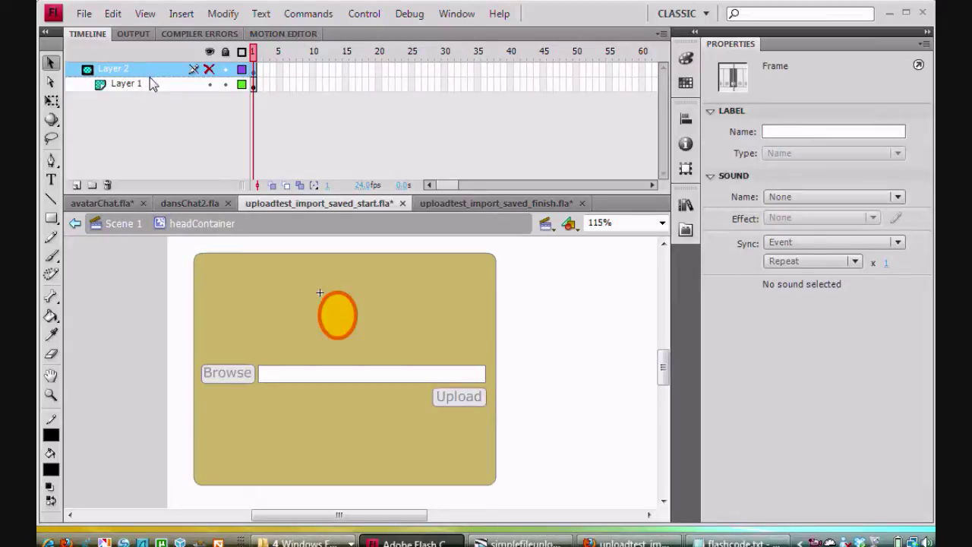
click(149, 83)
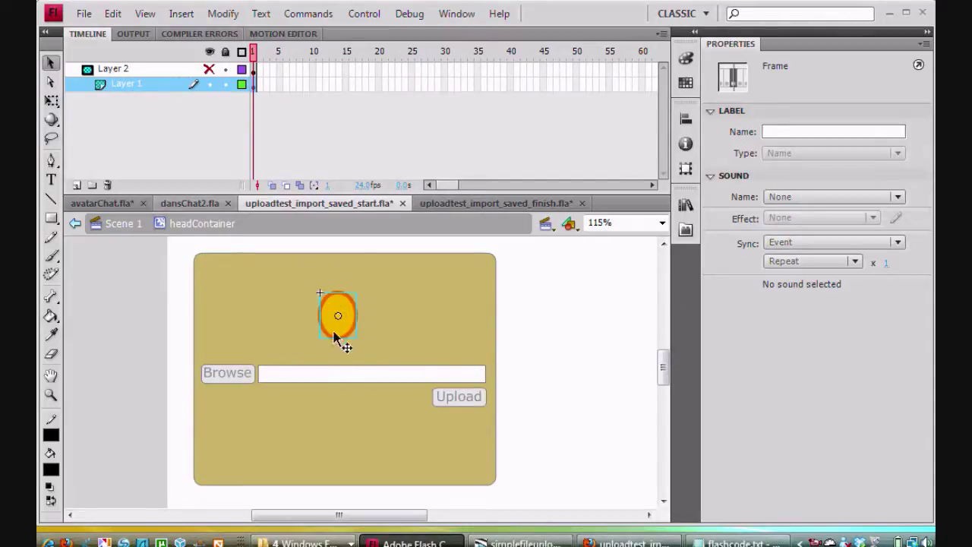
click(119, 225)
click(354, 342)
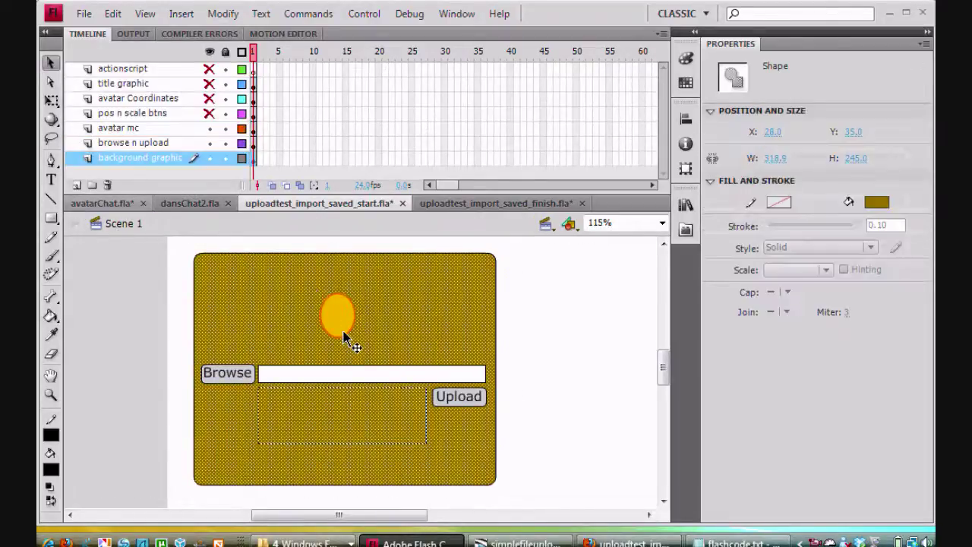
click(344, 332)
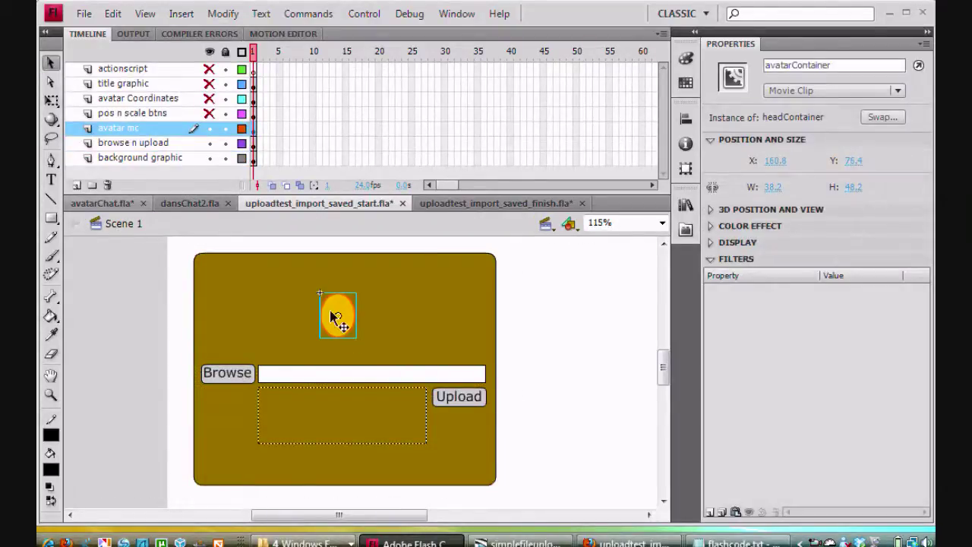
Show the pos n scale btns layer and inspect the yplus, minus, xminus, xplus, scaleUp and scaleDown buttons
click(209, 113)
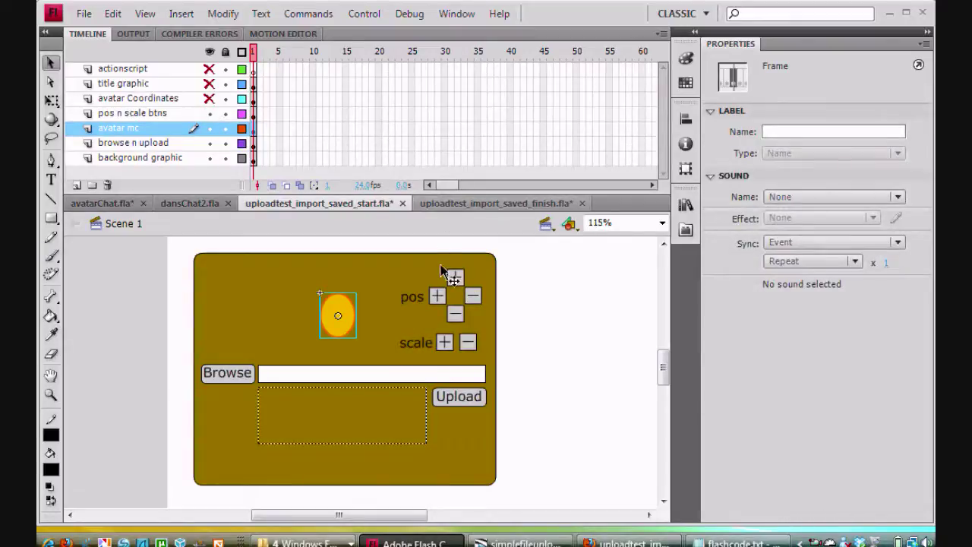
click(459, 280)
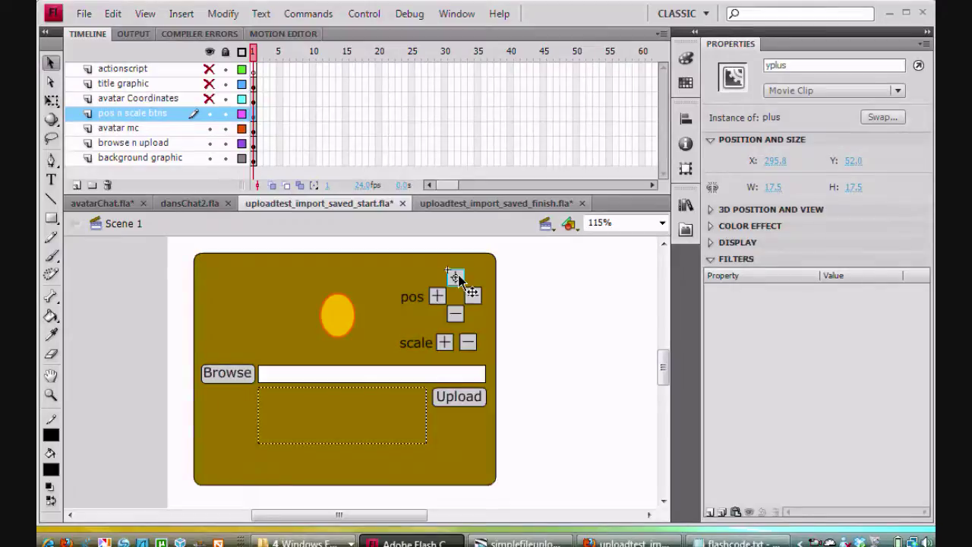
click(456, 314)
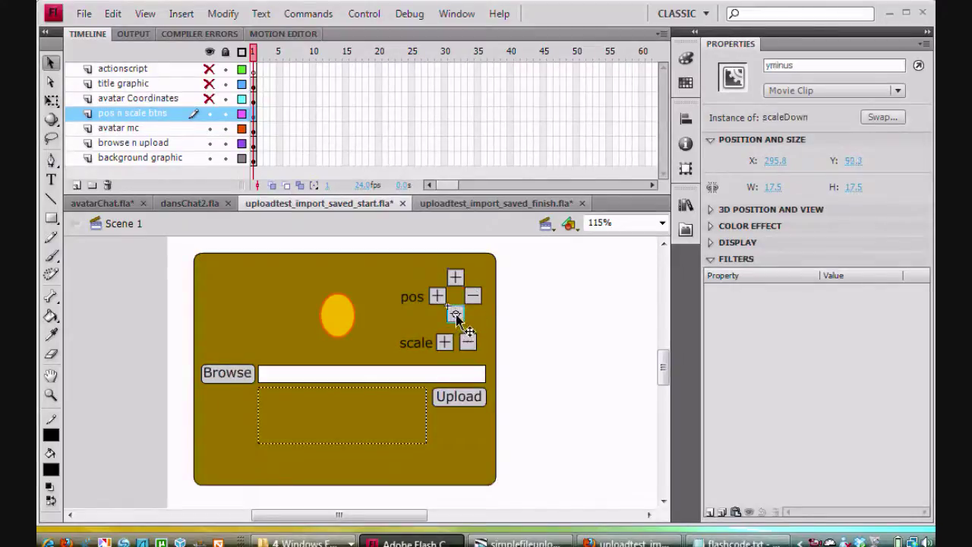
click(472, 295)
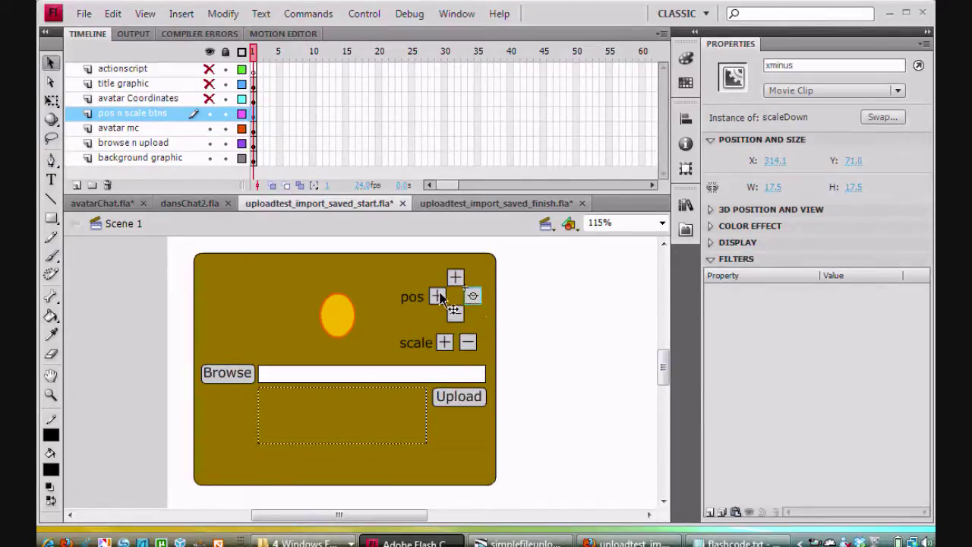
click(438, 295)
click(444, 343)
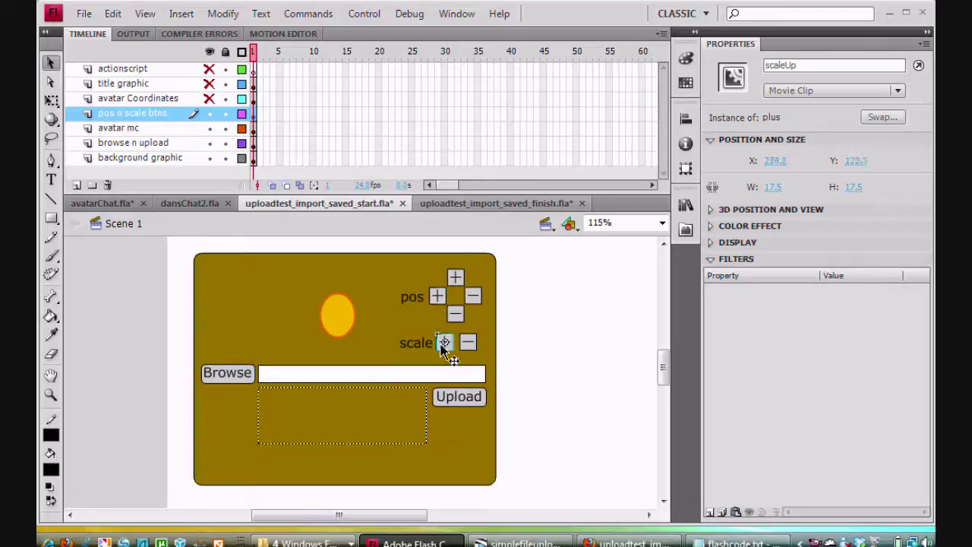
click(469, 345)
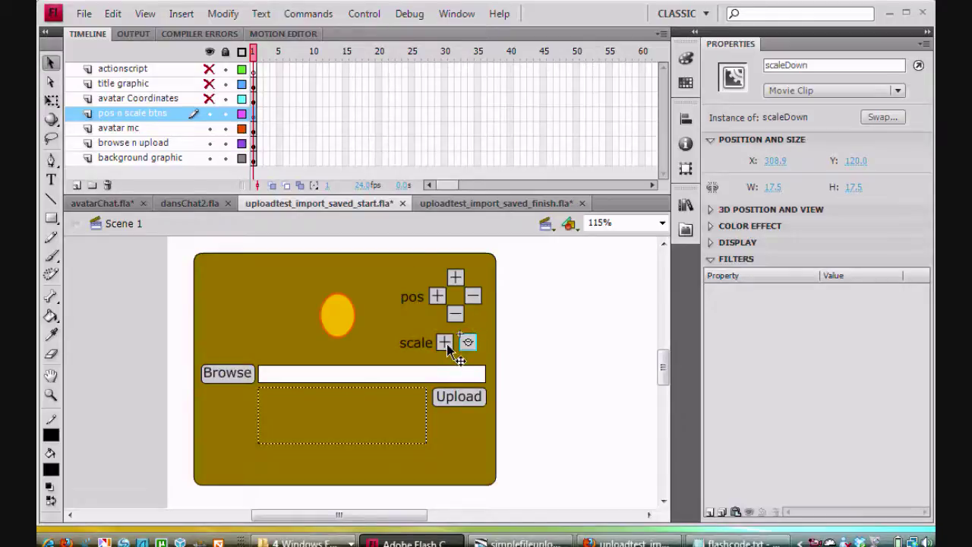
click(343, 332)
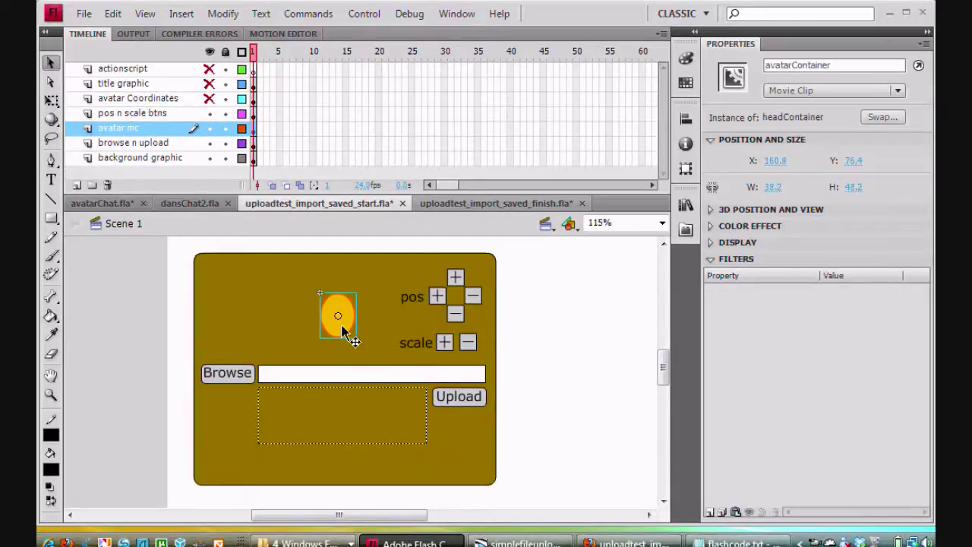
Show avatar Coordinates, inspect its label and stats text field, and unhide title graphic
click(209, 99)
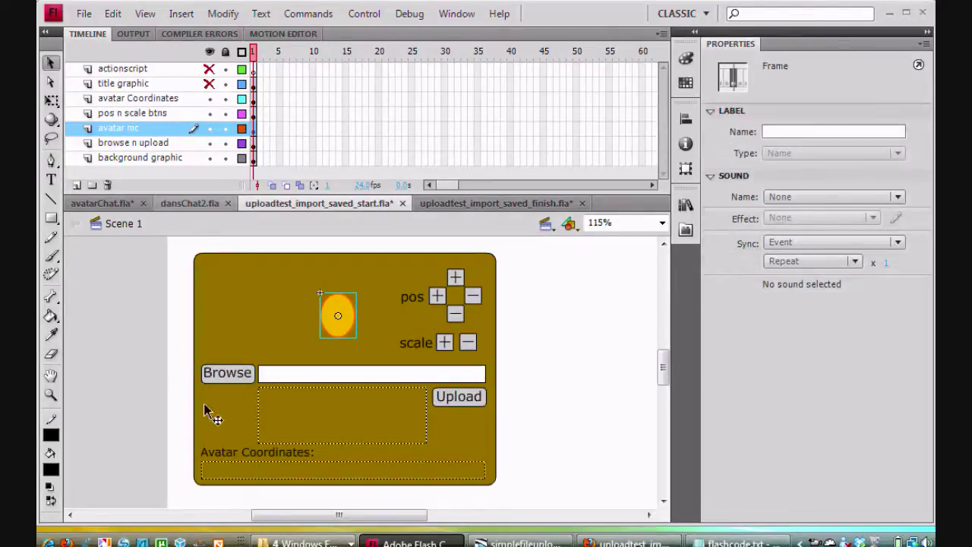
click(219, 454)
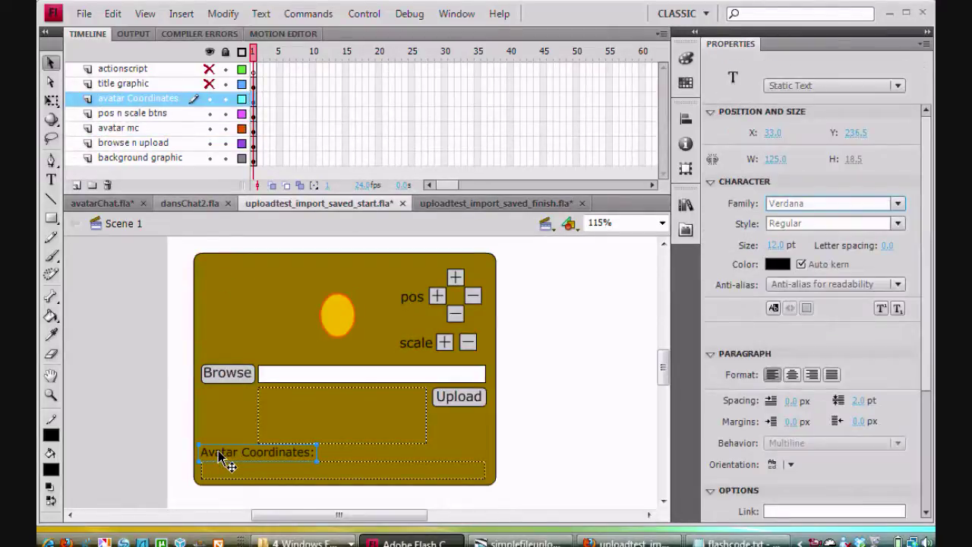
click(382, 467)
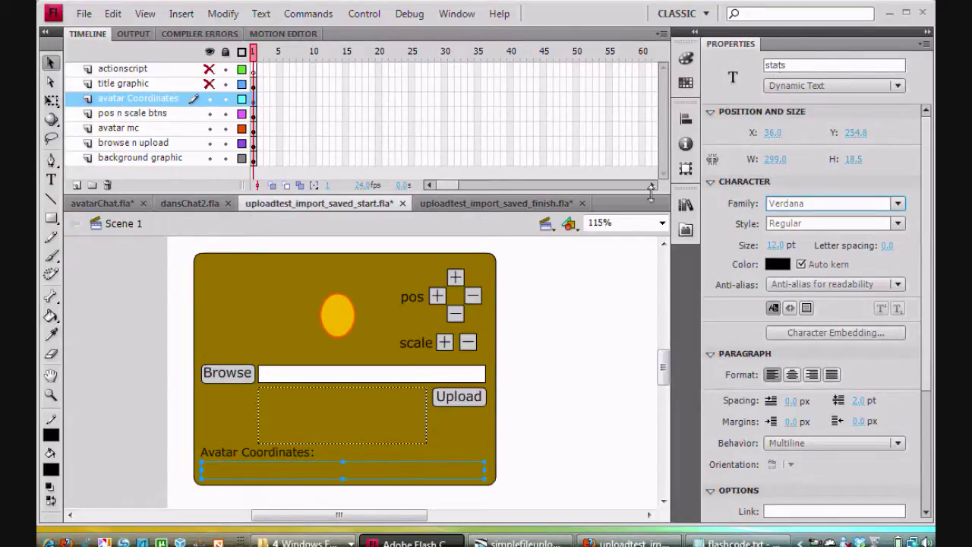
click(527, 464)
click(406, 477)
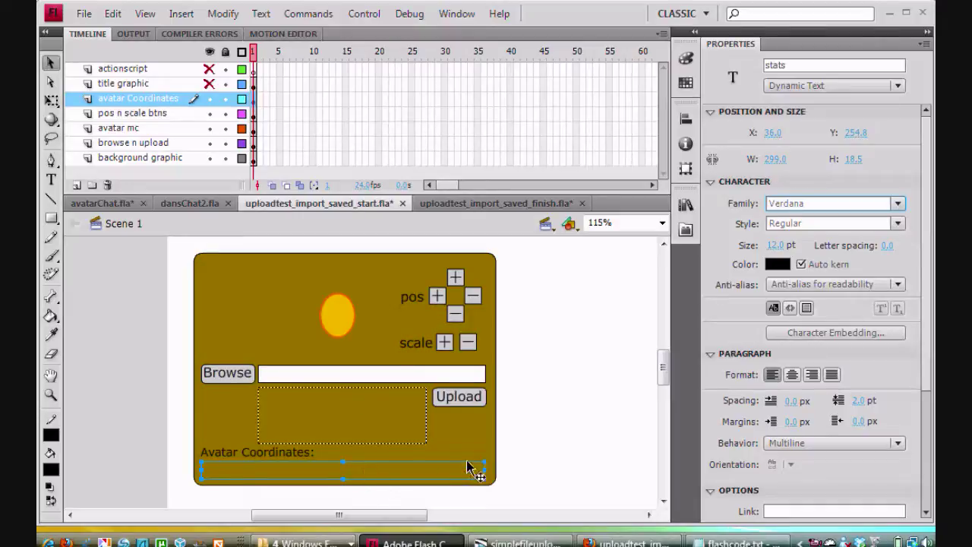
click(537, 452)
click(428, 471)
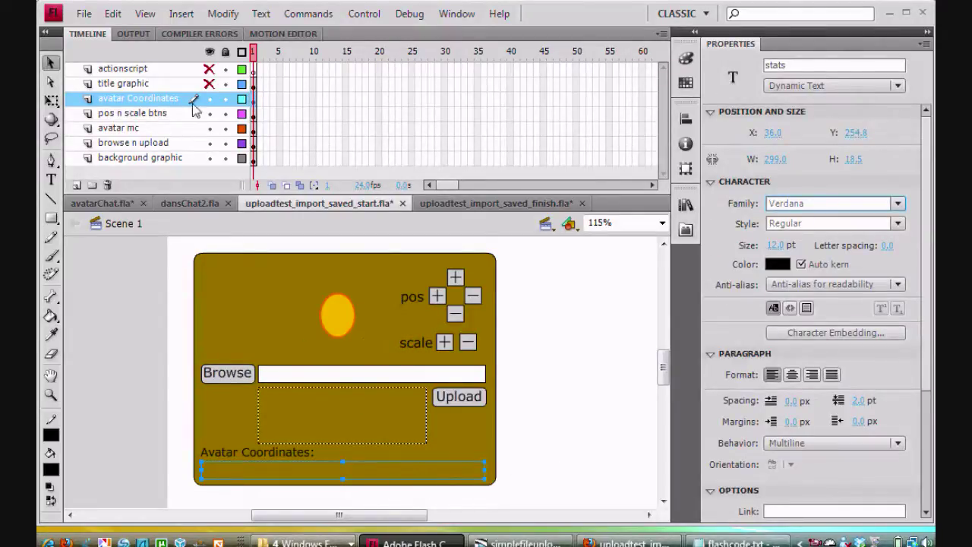
click(210, 85)
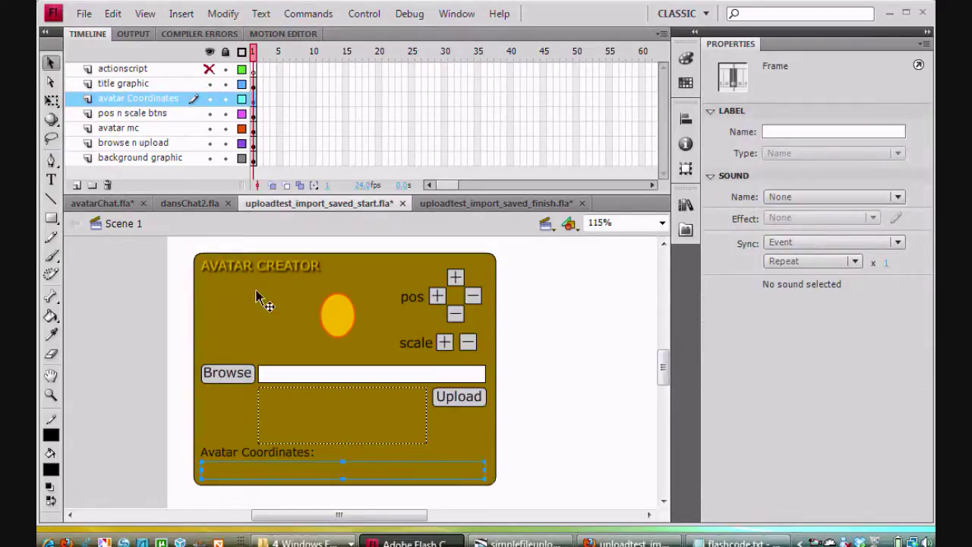
Check the AVATAR CREATOR title clip, then view the empty frame 1 script of the actionscript layer
click(261, 264)
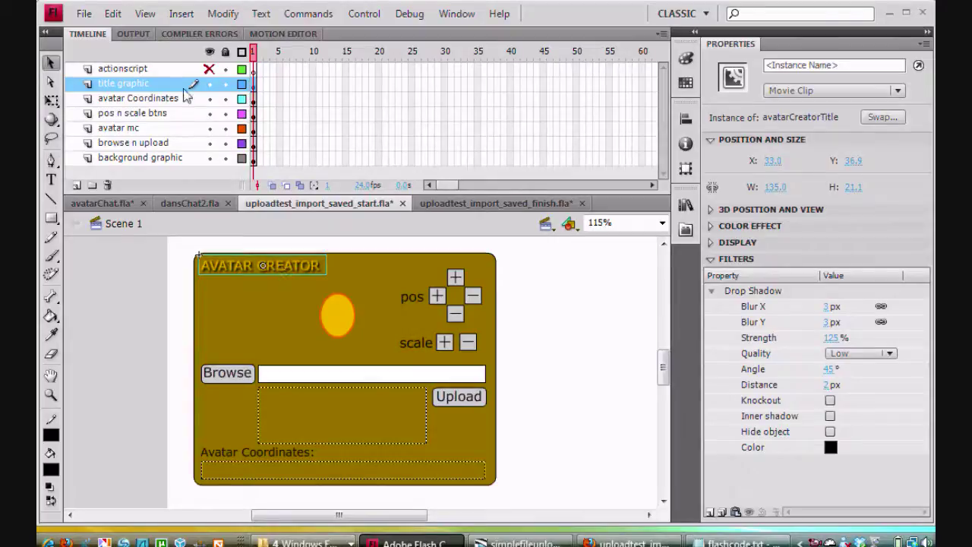
click(209, 76)
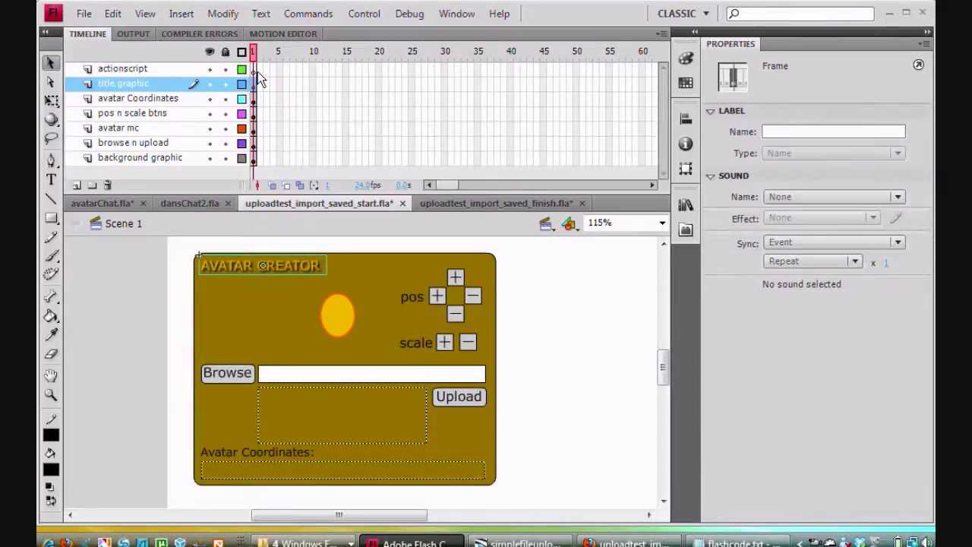
click(251, 71)
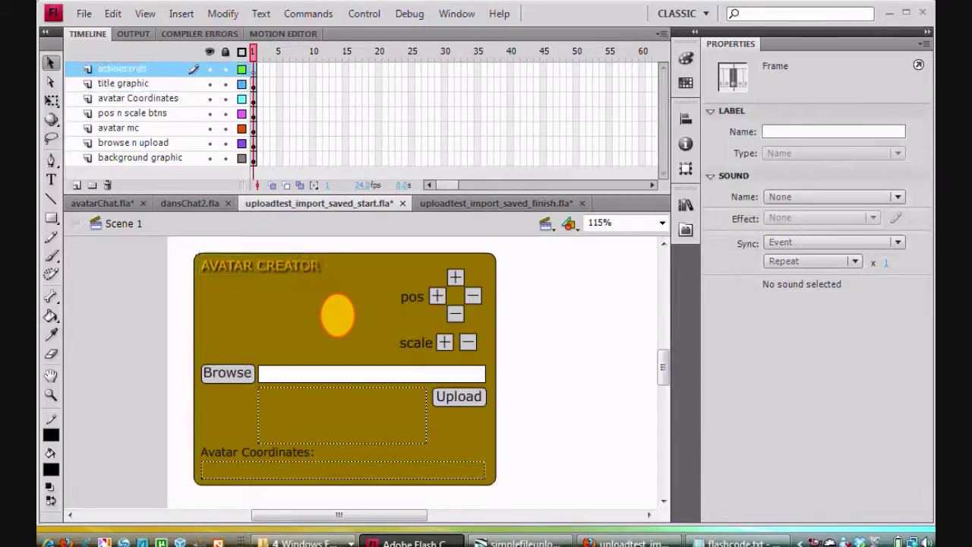
key(F9)
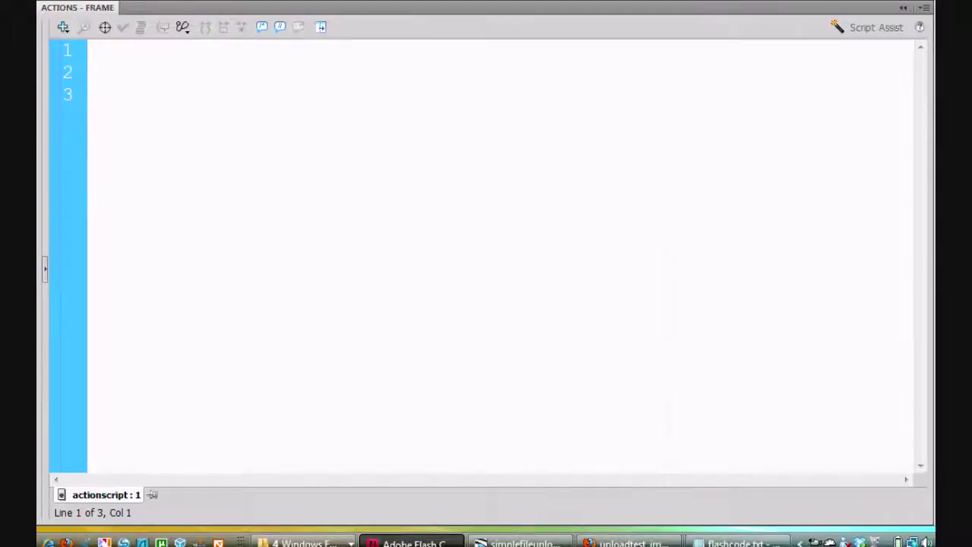